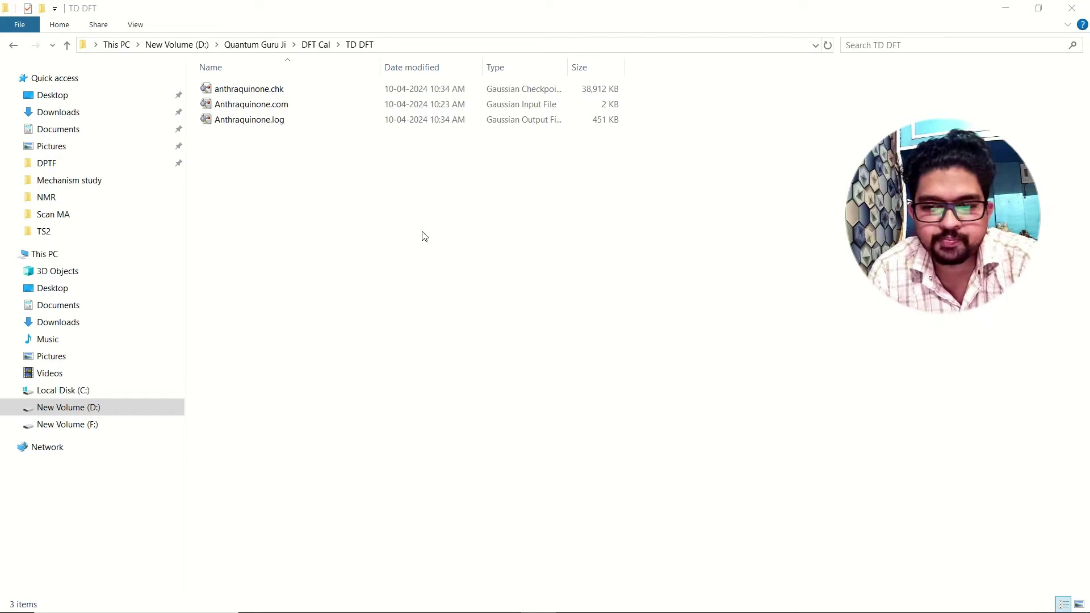
- Select Anthraquinone.com in the TD DFT folder and bring up its context menu to edit it with Notepad++
click(261, 109)
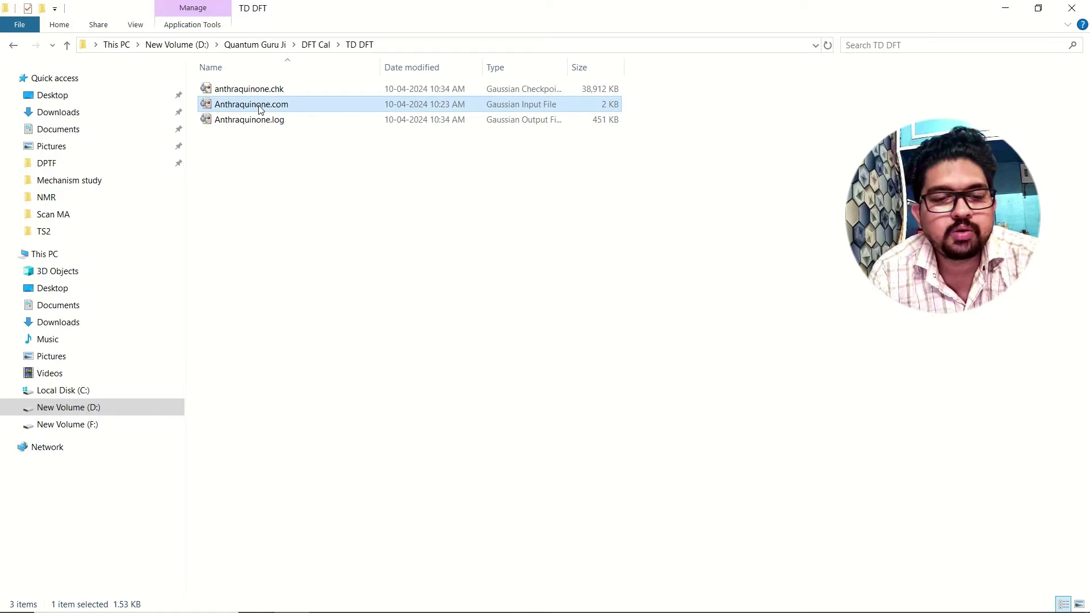
right_click(261, 110)
click(295, 150)
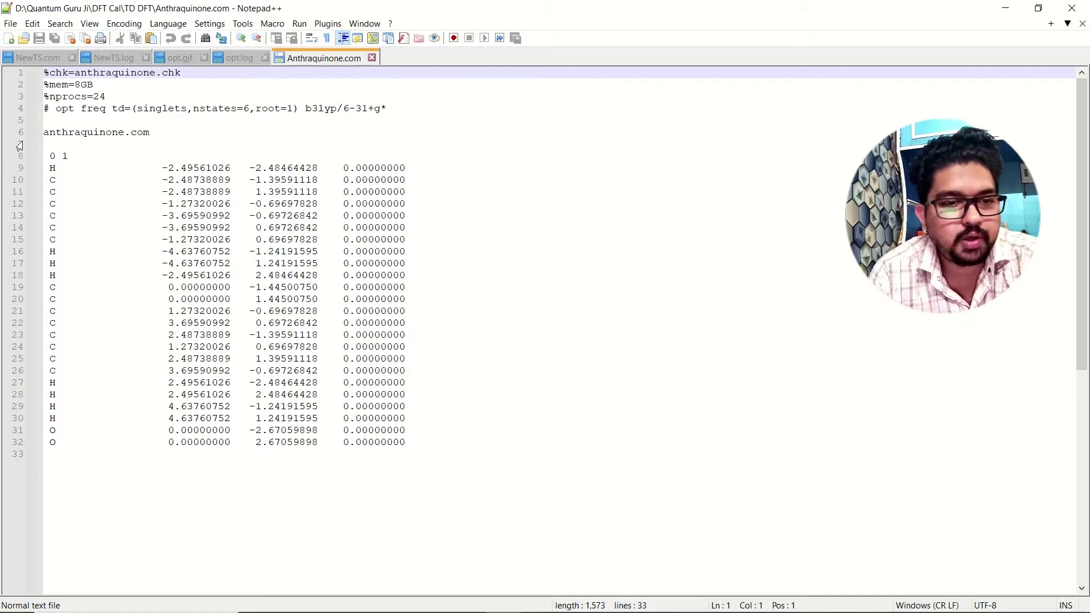
drag(59, 109, 132, 110)
click(117, 131)
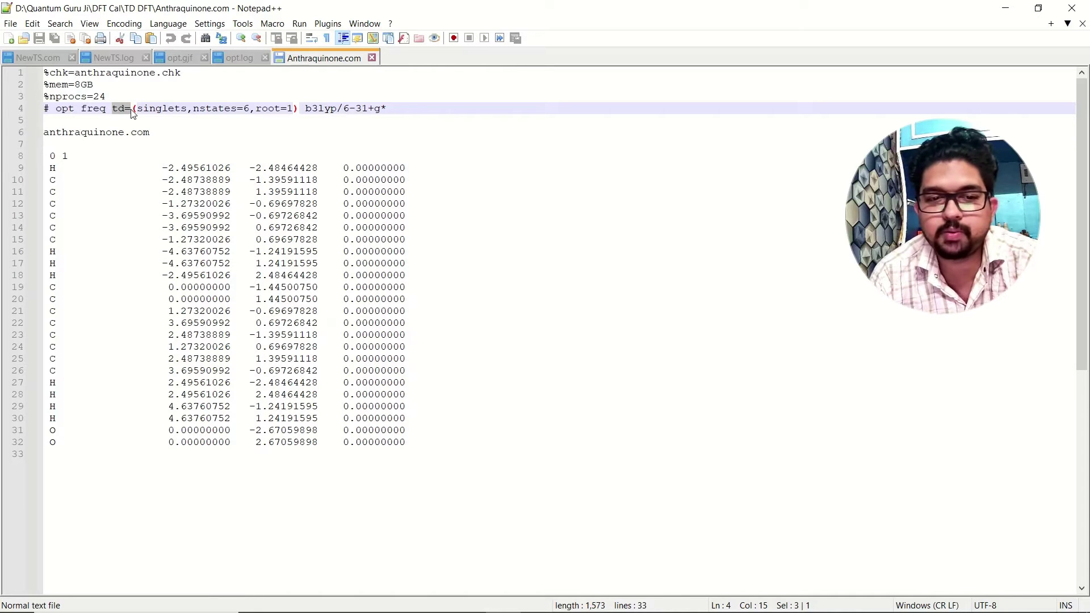
click(181, 107)
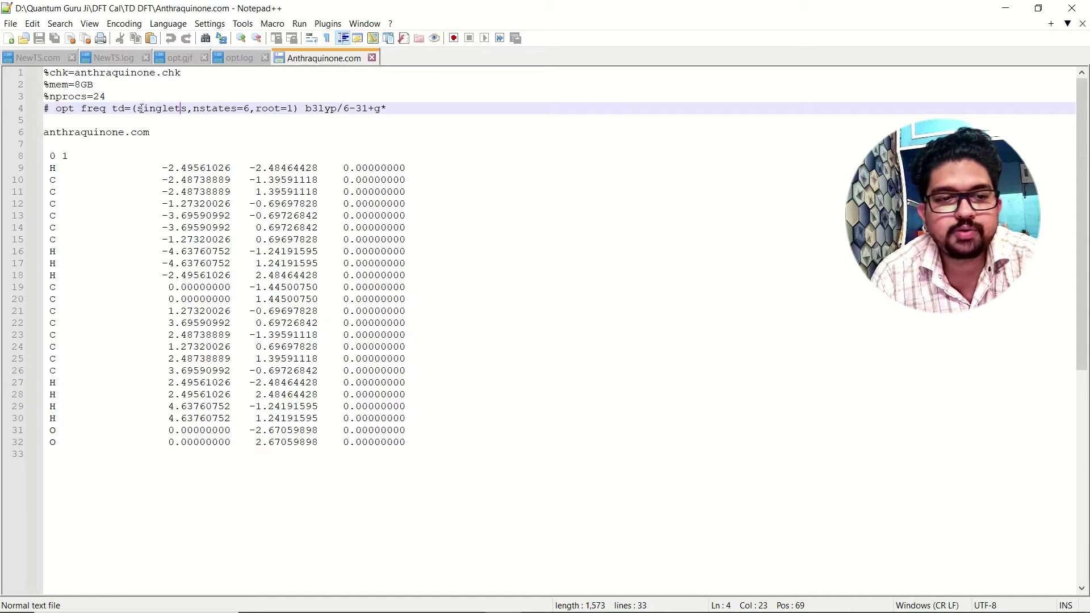
drag(137, 108, 188, 107)
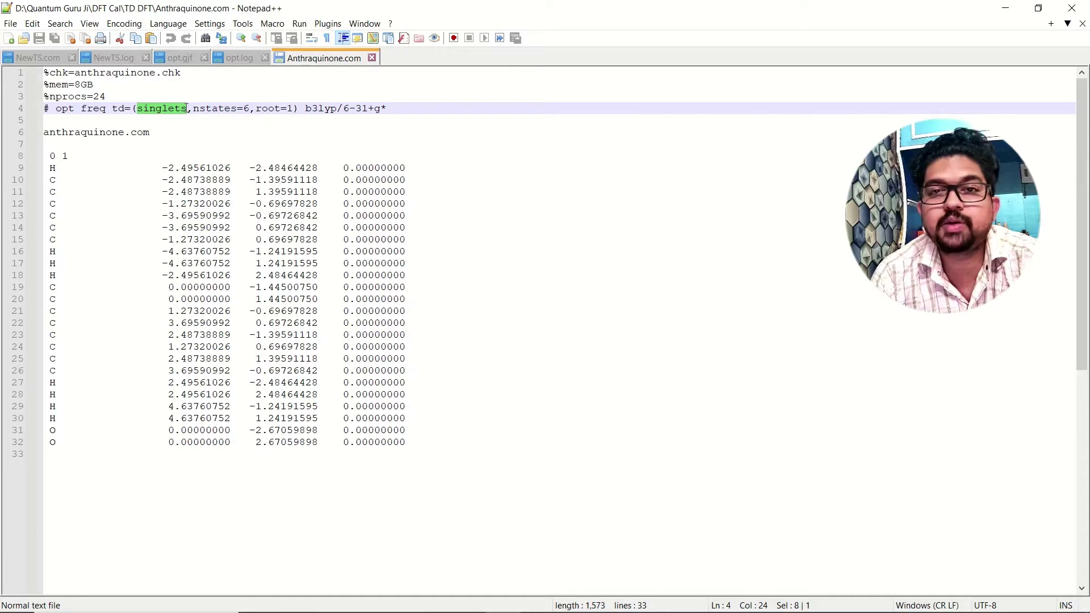
click(187, 108)
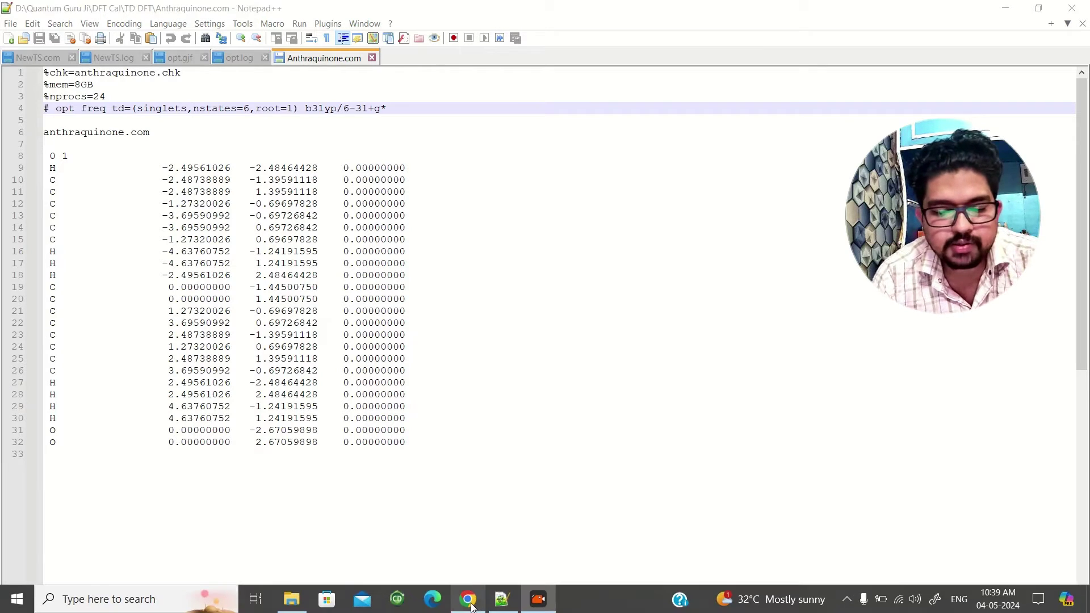
- On the gaussian.com TD keyword Options page, highlight the NStates default value of 3
click(468, 599)
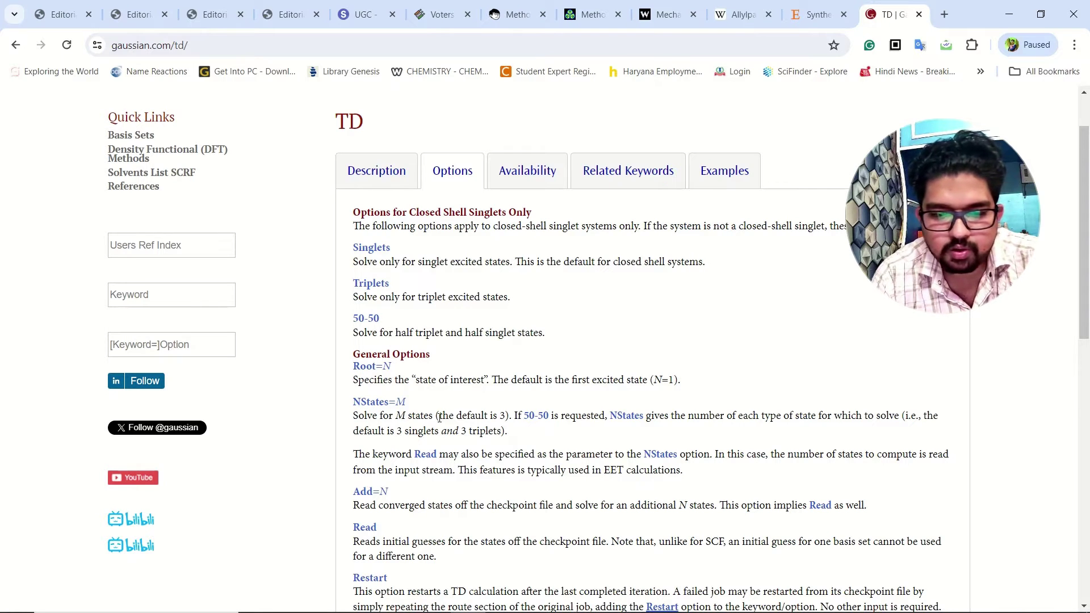
double_click(502, 416)
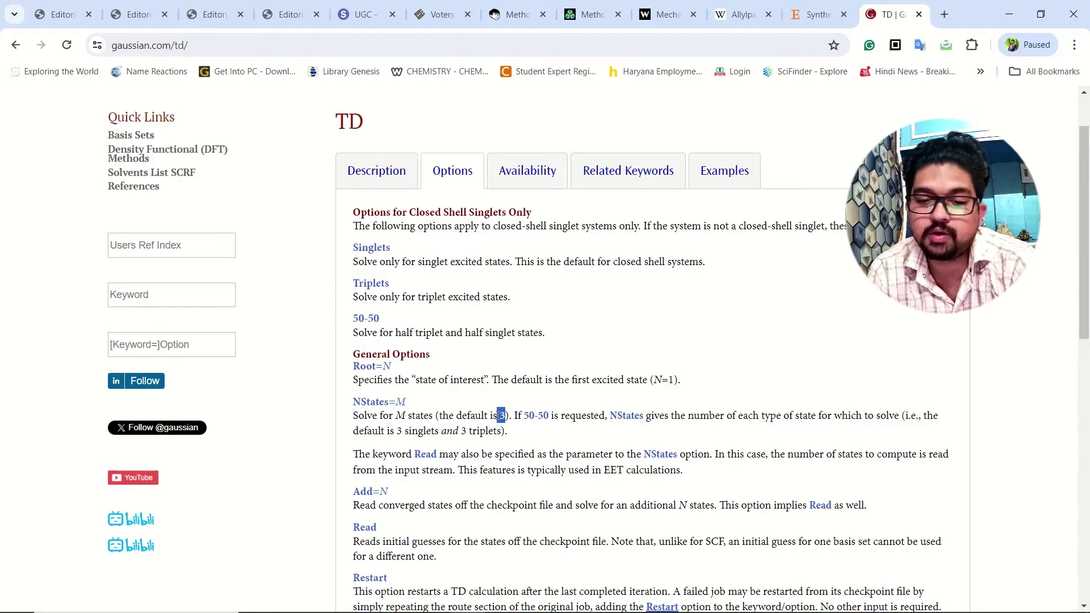
click(505, 417)
double_click(502, 416)
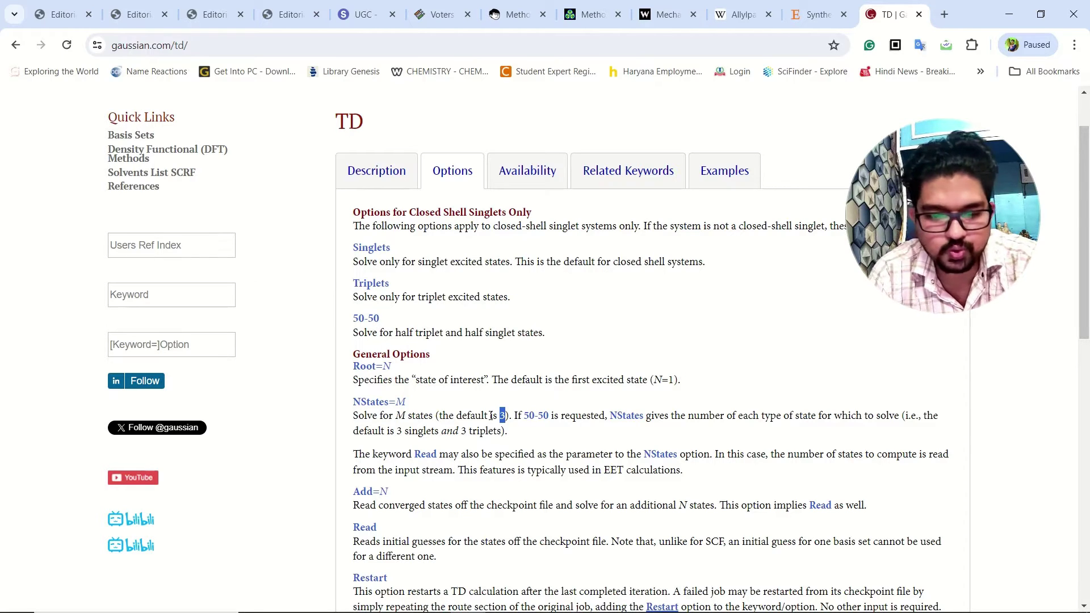
scroll(503, 417, down, 1)
- In the Notepad++ input, highlight the b3lyp functional, the 6-31+g* basis set and all atomic coordinate rows
key(alt+Tab)
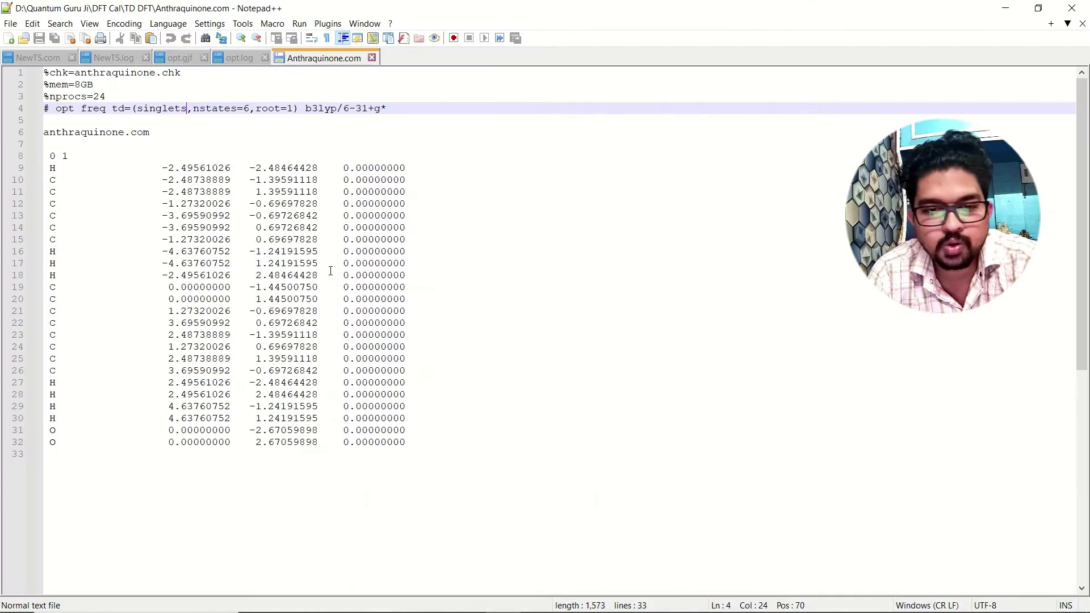
click(326, 144)
drag(304, 109, 39, 117)
click(394, 111)
click(344, 156)
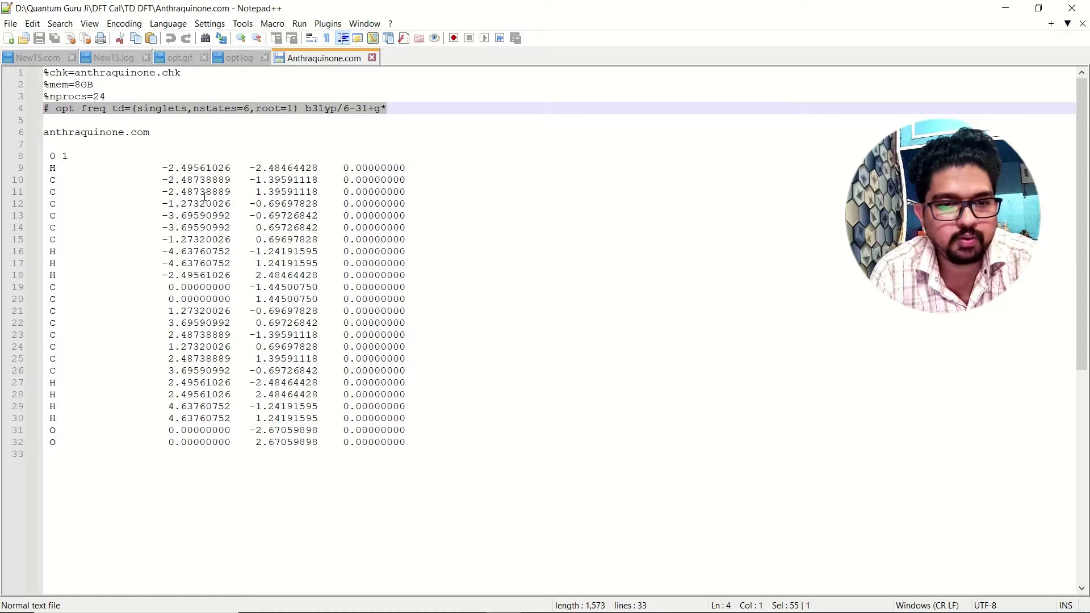
drag(44, 165, 445, 452)
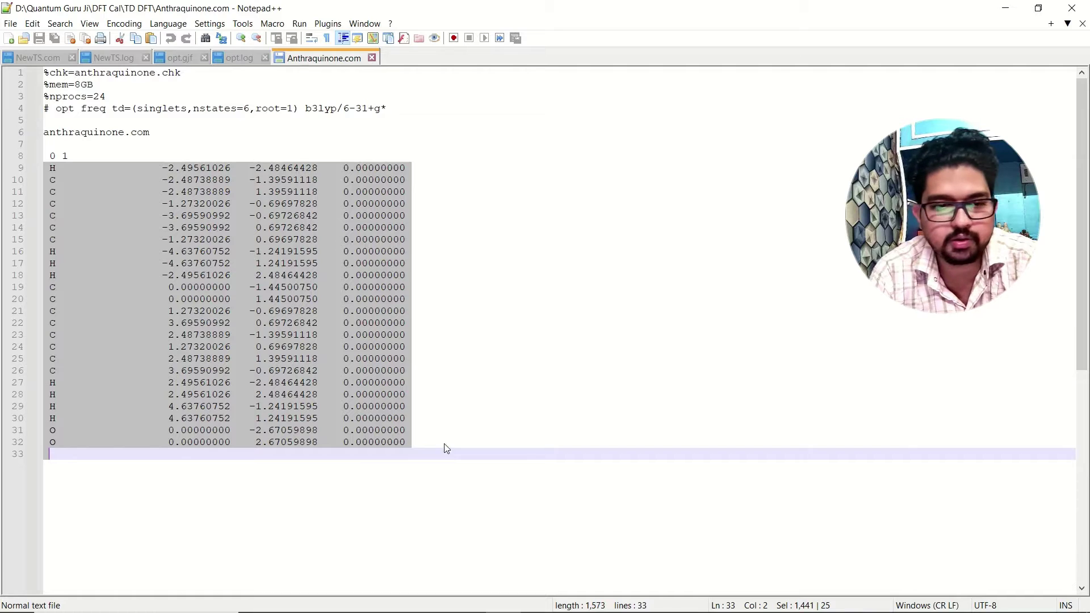
- Close Anthraquinone.com, minimize Notepad++ and launch Gaussian 16 from the Start menu
click(372, 58)
click(1004, 7)
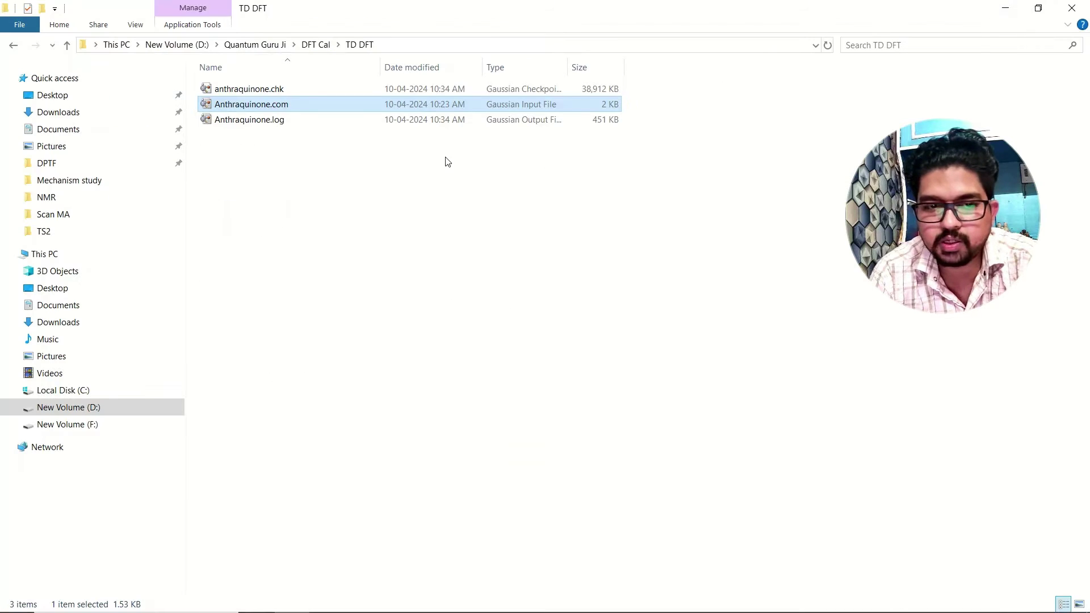
mouse_move(1, 609)
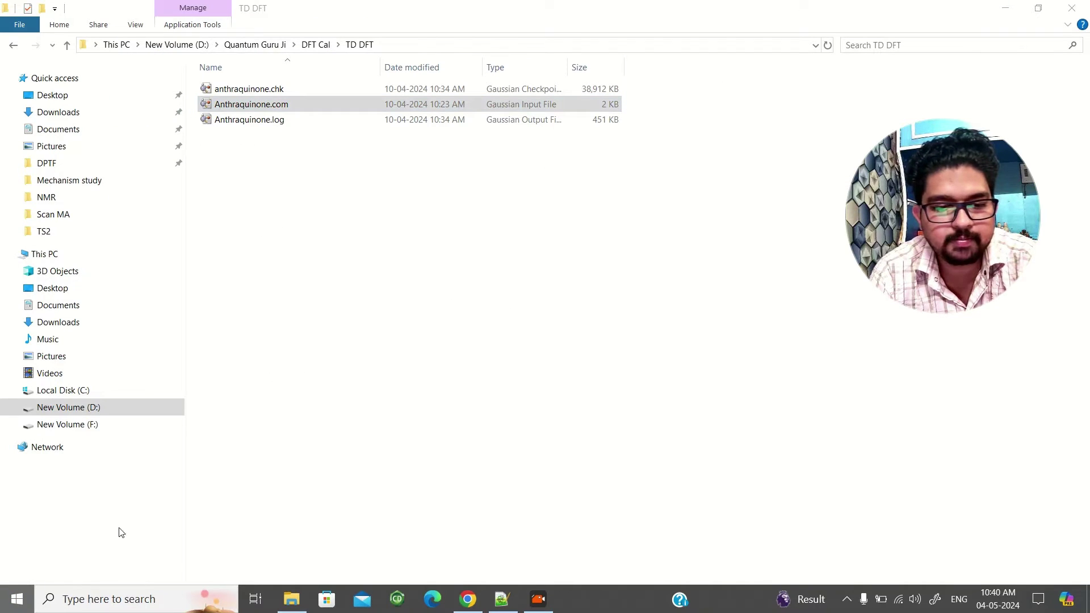
key(super)
click(271, 507)
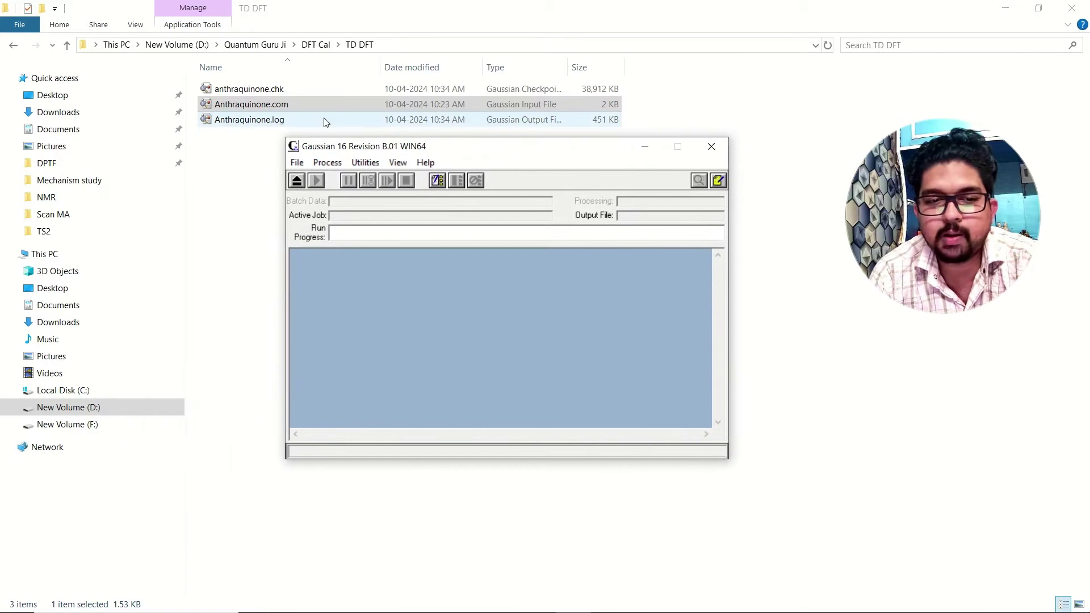
- Drag Anthraquinone.com from the TD DFT folder onto the Gaussian 16 window to load it as the job
click(285, 113)
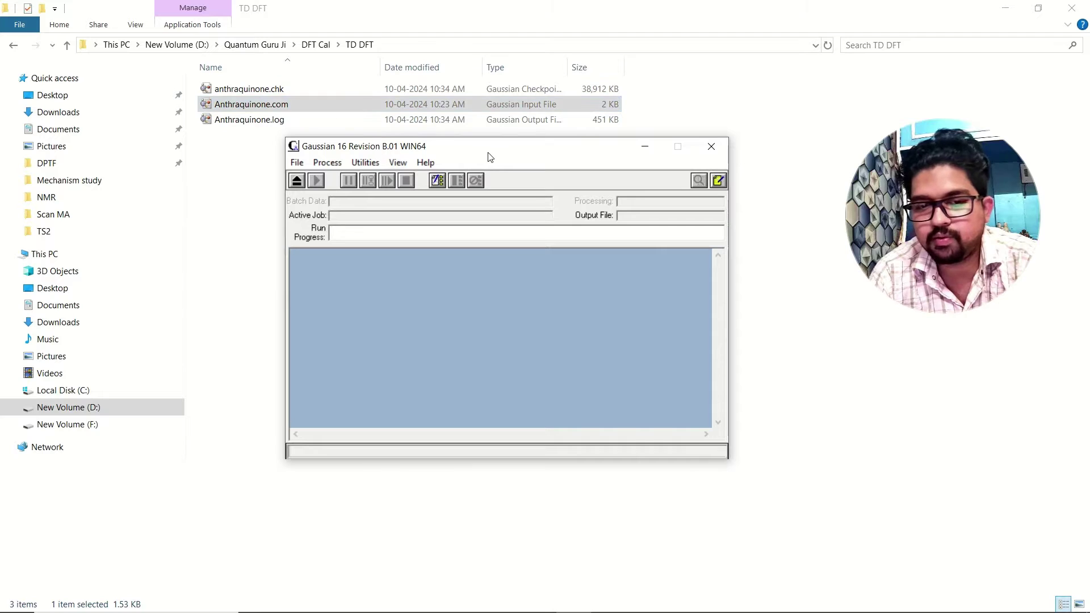
drag(479, 149, 405, 148)
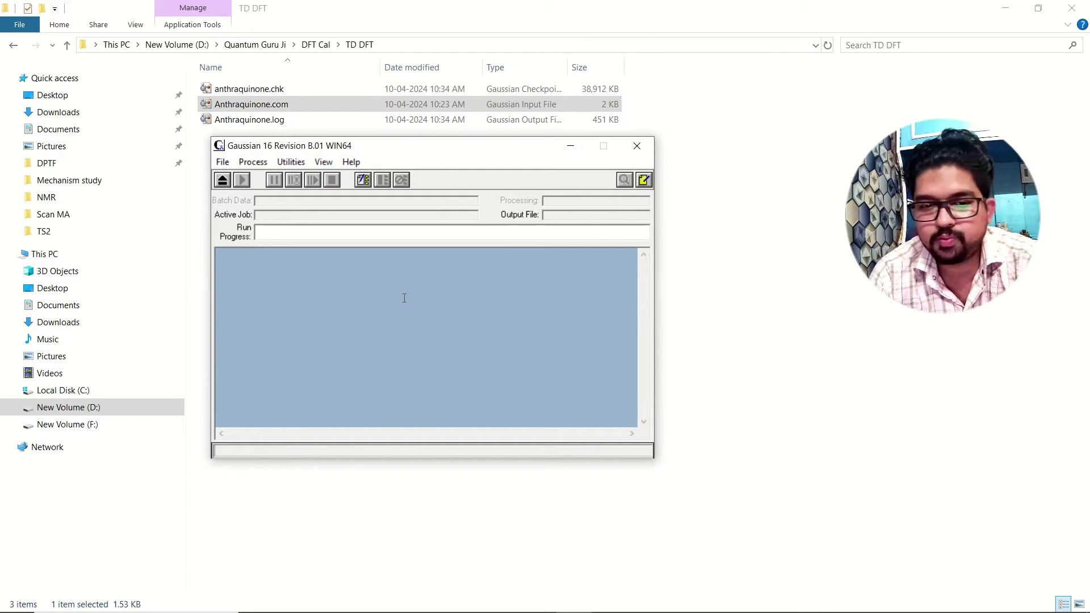
click(262, 108)
drag(263, 108, 340, 317)
- Open the loaded job in the editor, review its memory, processor and route sections, then exit
click(222, 162)
click(242, 209)
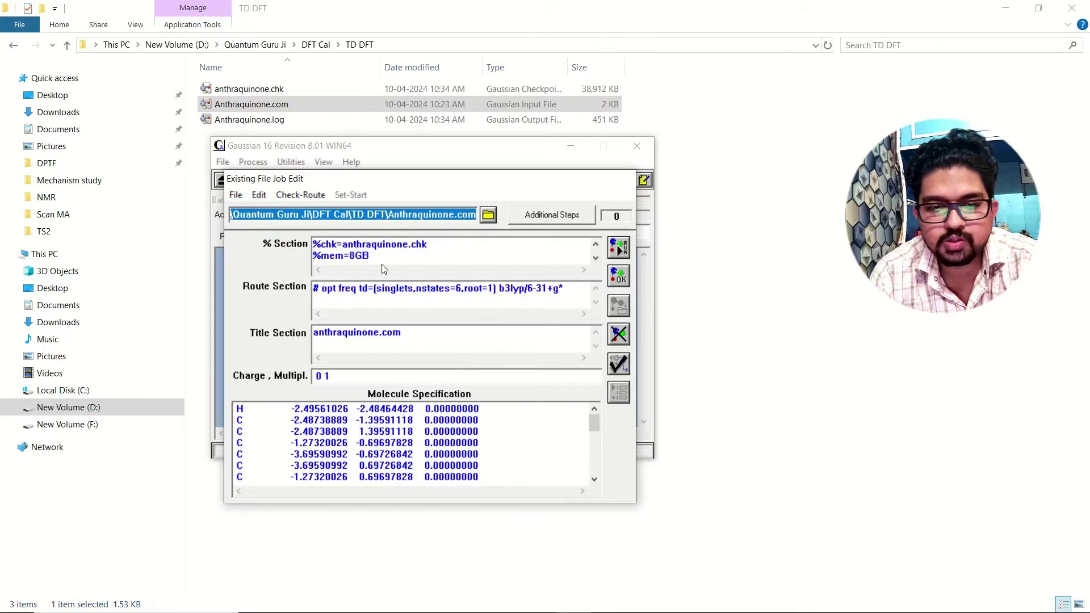
click(379, 256)
scroll(378, 257, down, 1)
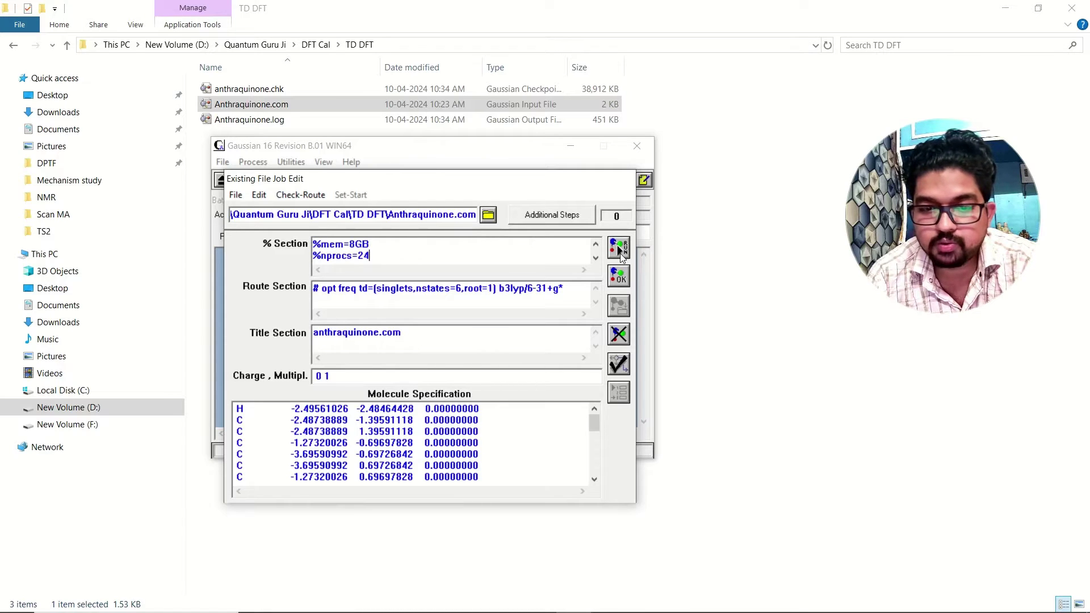
click(236, 195)
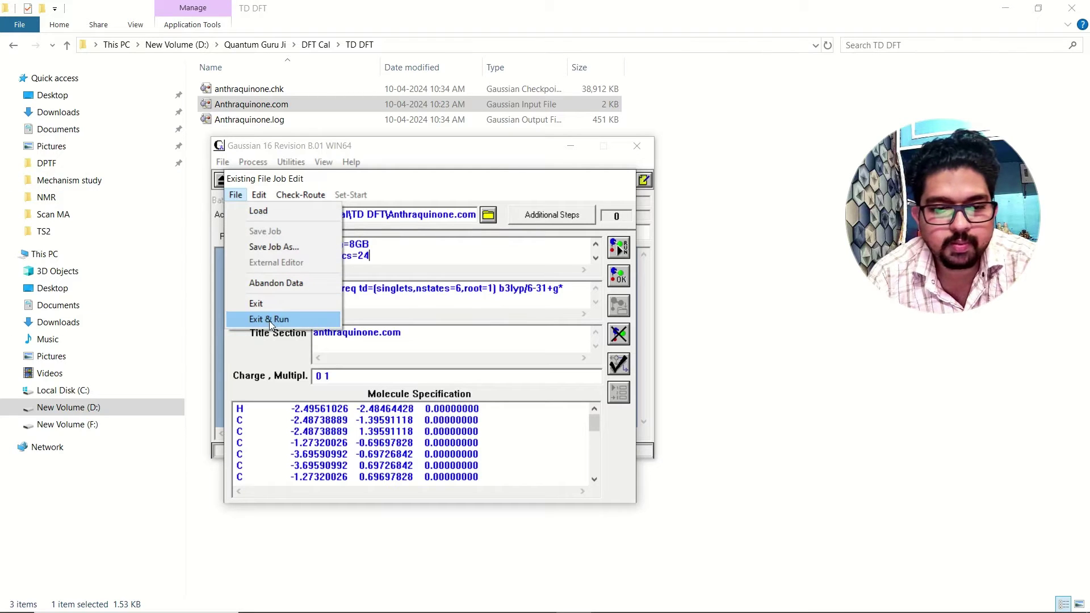
click(268, 308)
- Close Gaussian 16, open Anthraquinone.log in GaussView and move the molecule window aside
click(637, 145)
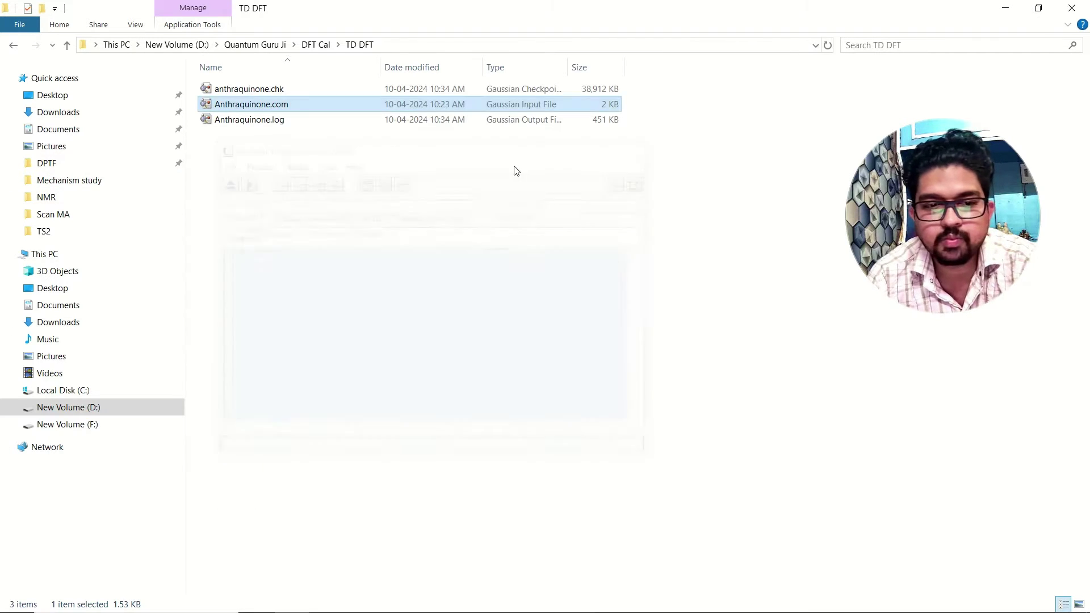
click(352, 199)
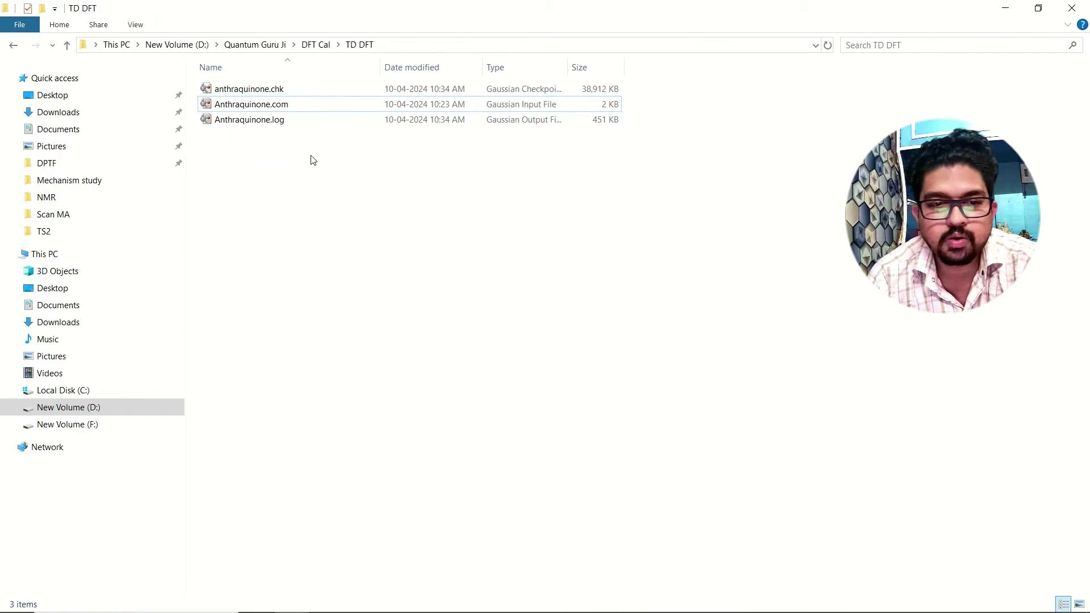
double_click(282, 121)
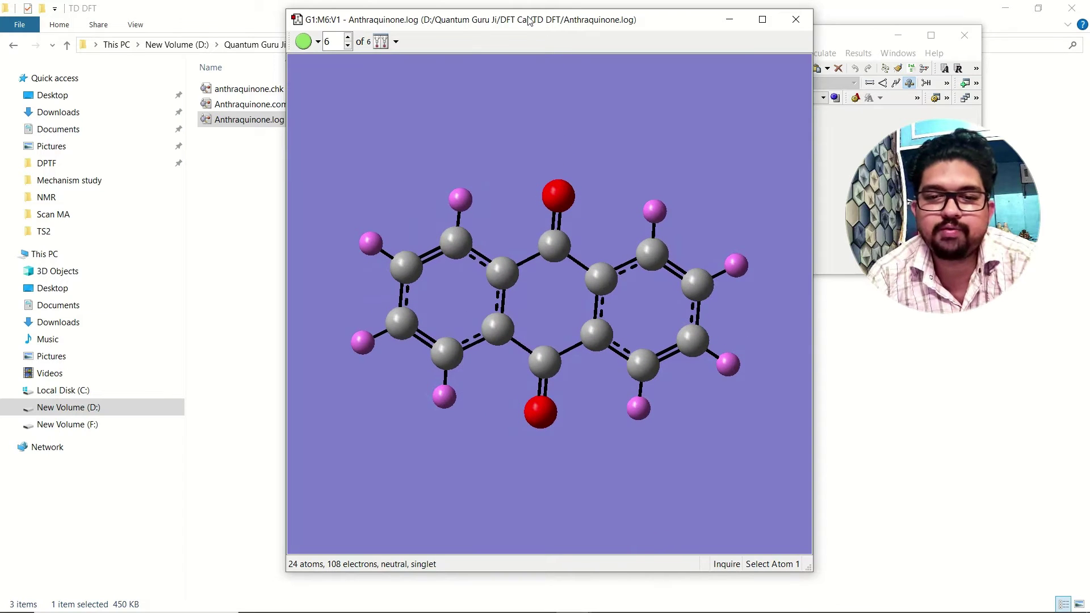
drag(533, 20, 372, 20)
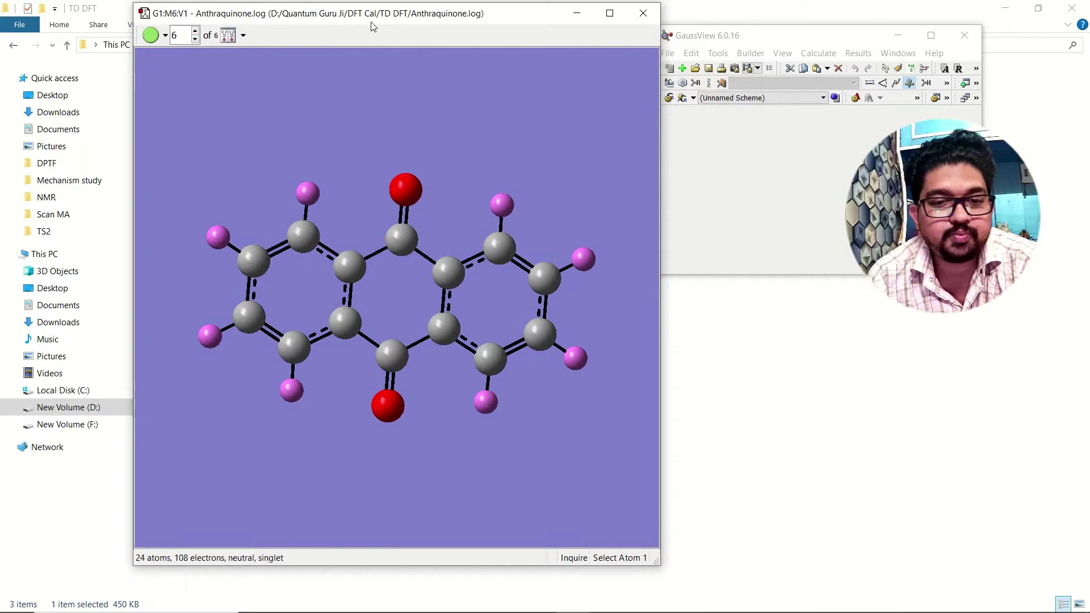
- Open the Results Summary and review its Opt, Thermo and Overview tabs
right_click(412, 121)
mouse_move(453, 211)
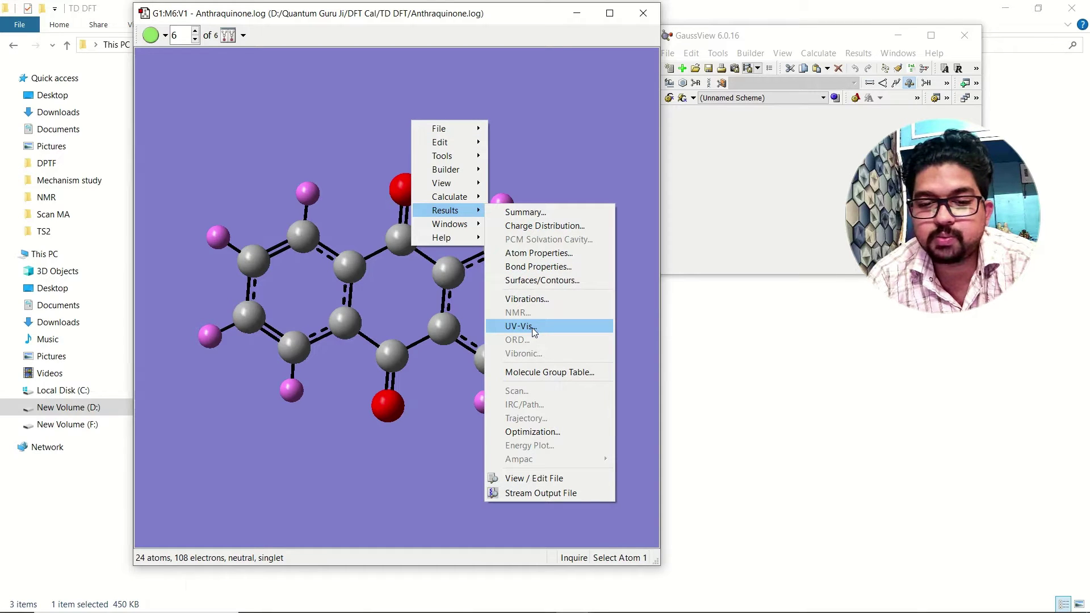
click(532, 213)
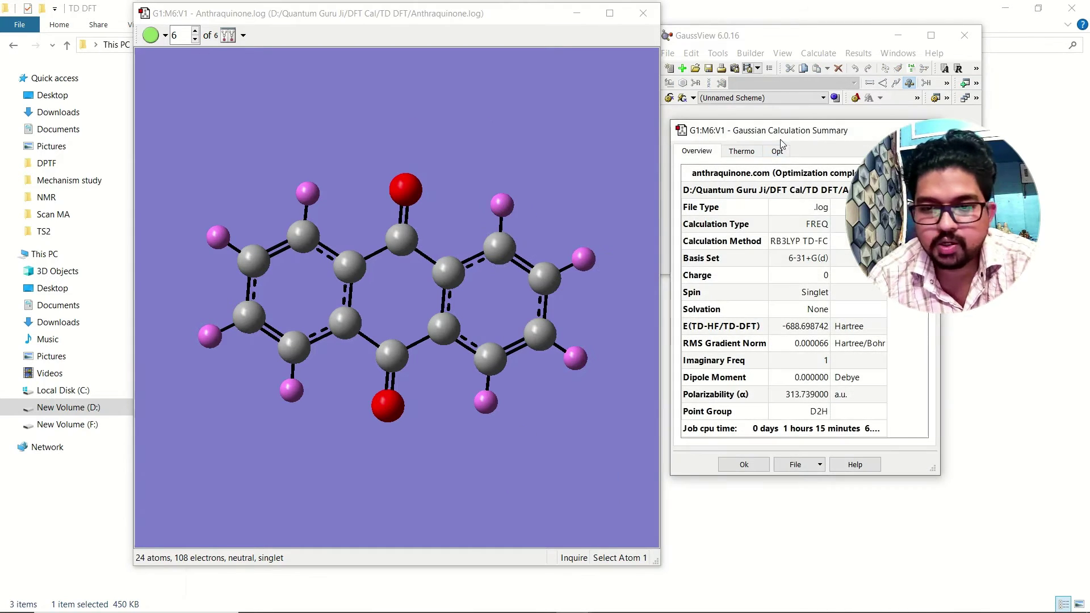
drag(780, 140, 504, 81)
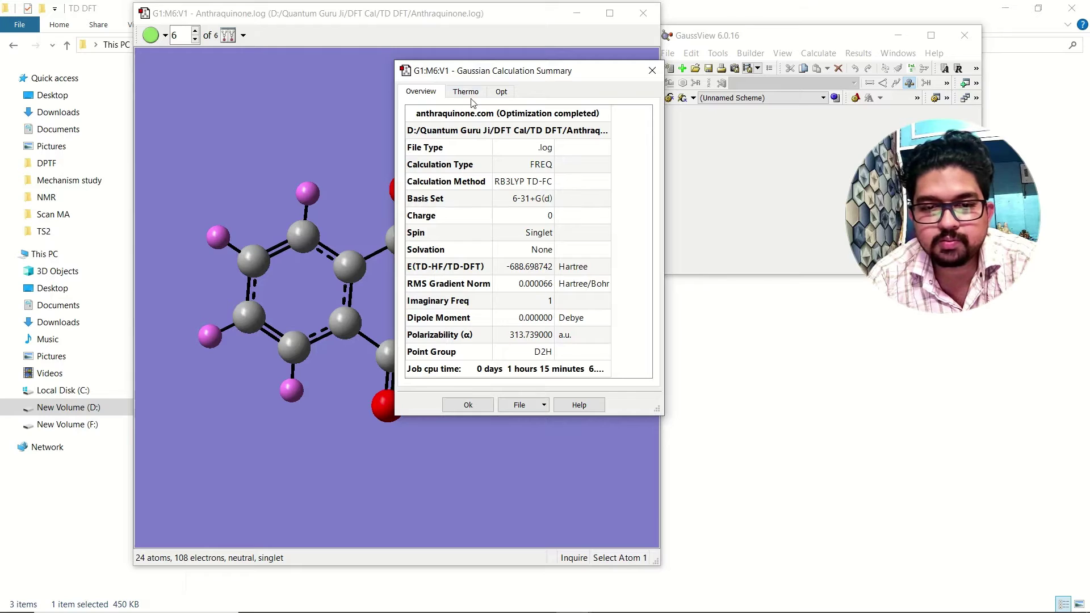
click(501, 94)
click(465, 91)
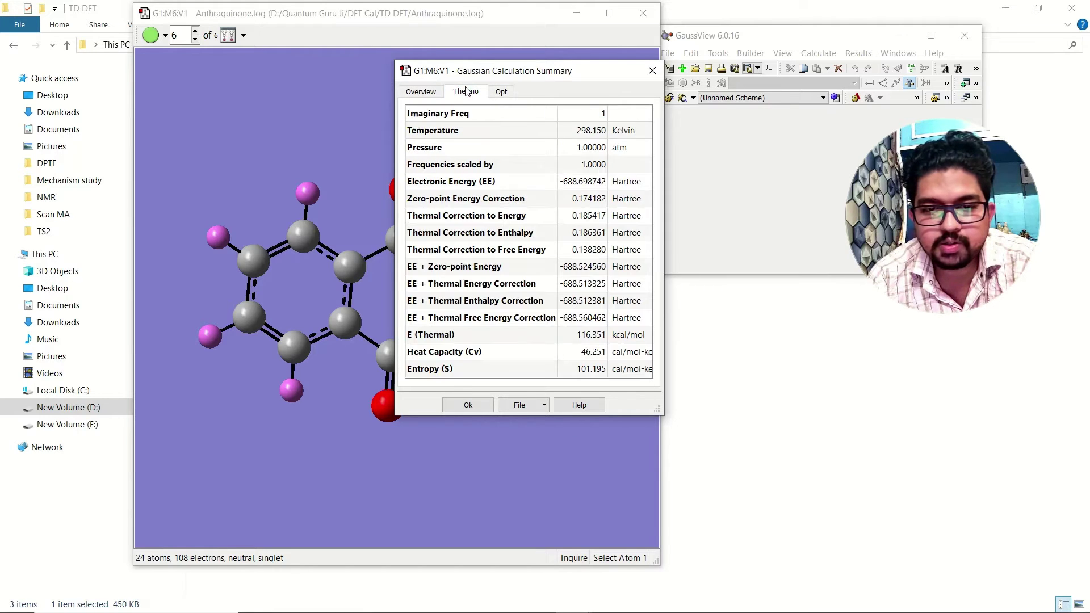
click(426, 94)
- Open the Vibrations list, animate imaginary mode 1 at -749.30 while rotating the molecule, then stop it
drag(528, 77, 784, 45)
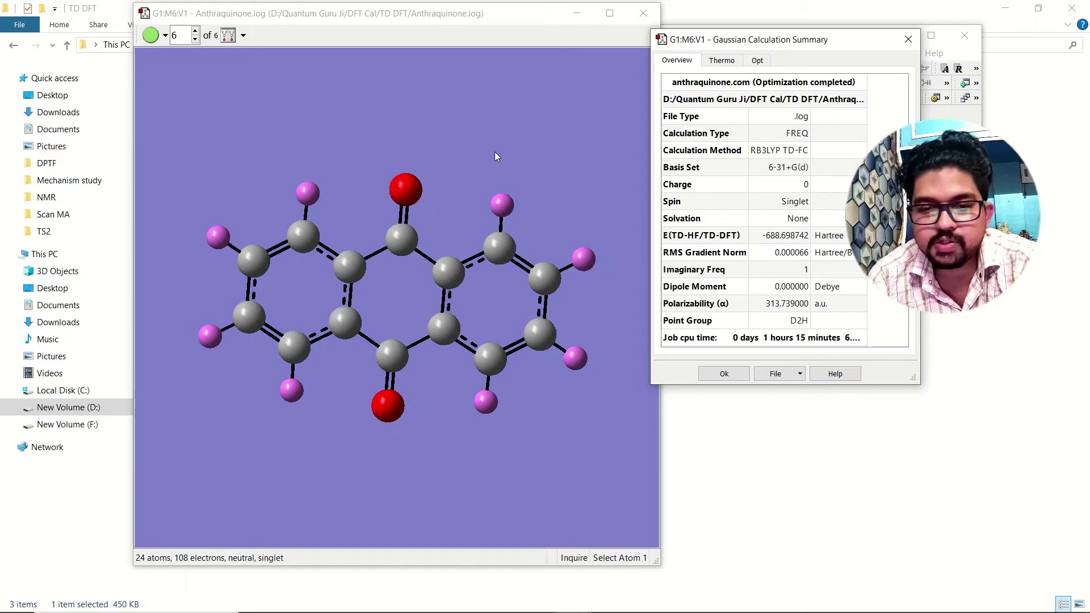
right_click(467, 103)
mouse_move(499, 191)
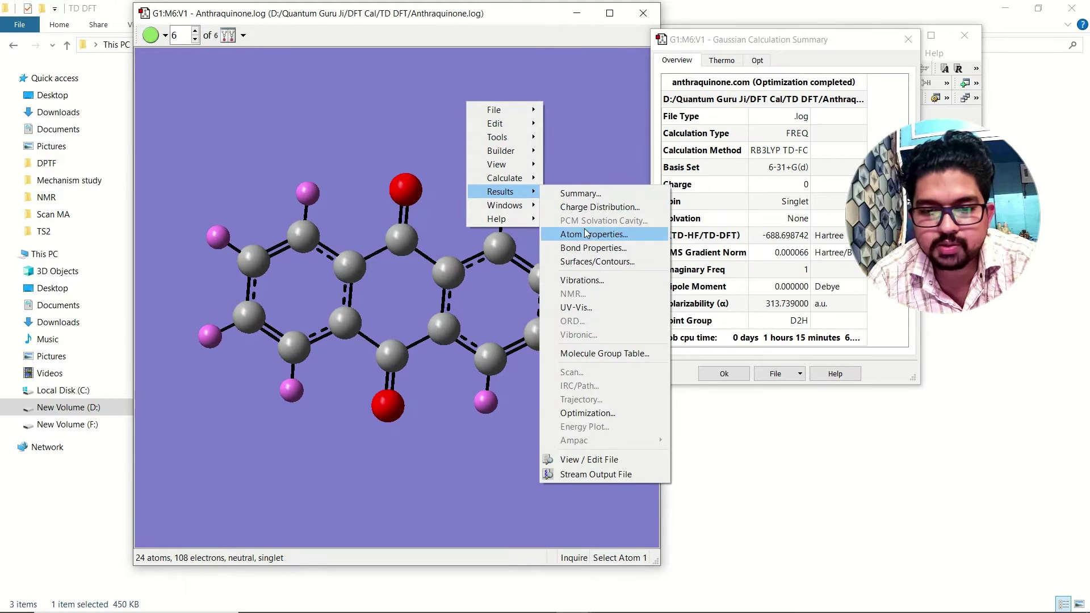
click(582, 279)
drag(454, 198, 717, 80)
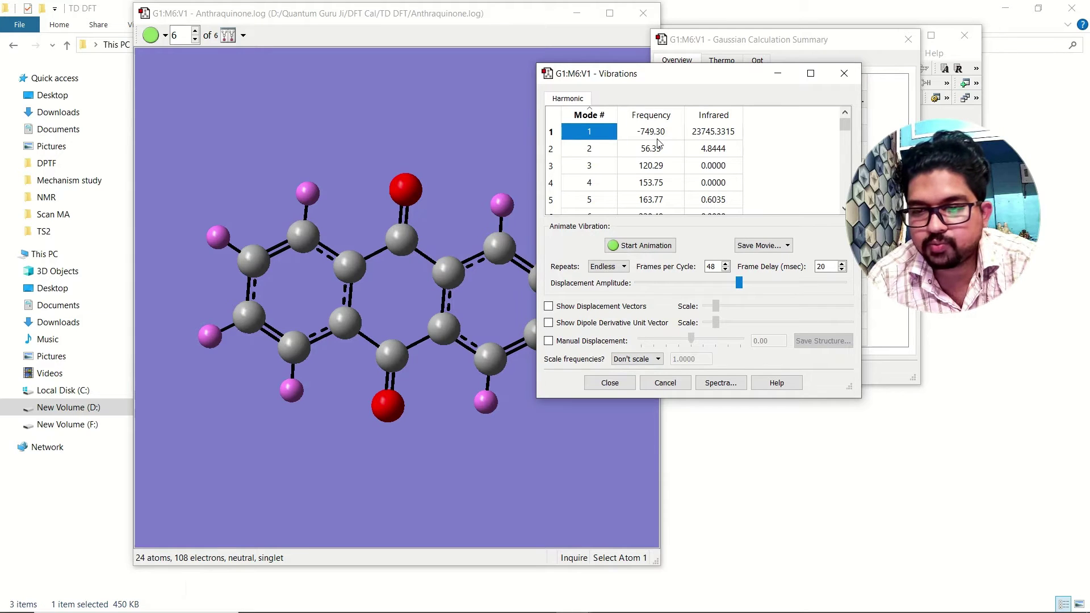
click(665, 246)
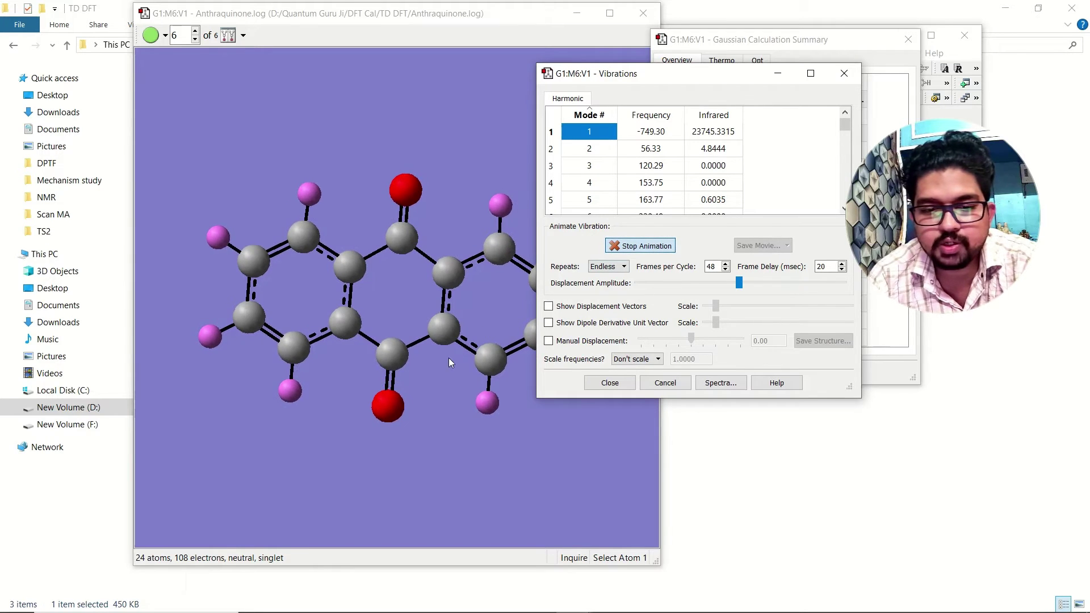
mouse_move(449, 358)
mouse_down()
mouse_move(438, 295)
mouse_move(449, 356)
mouse_up()
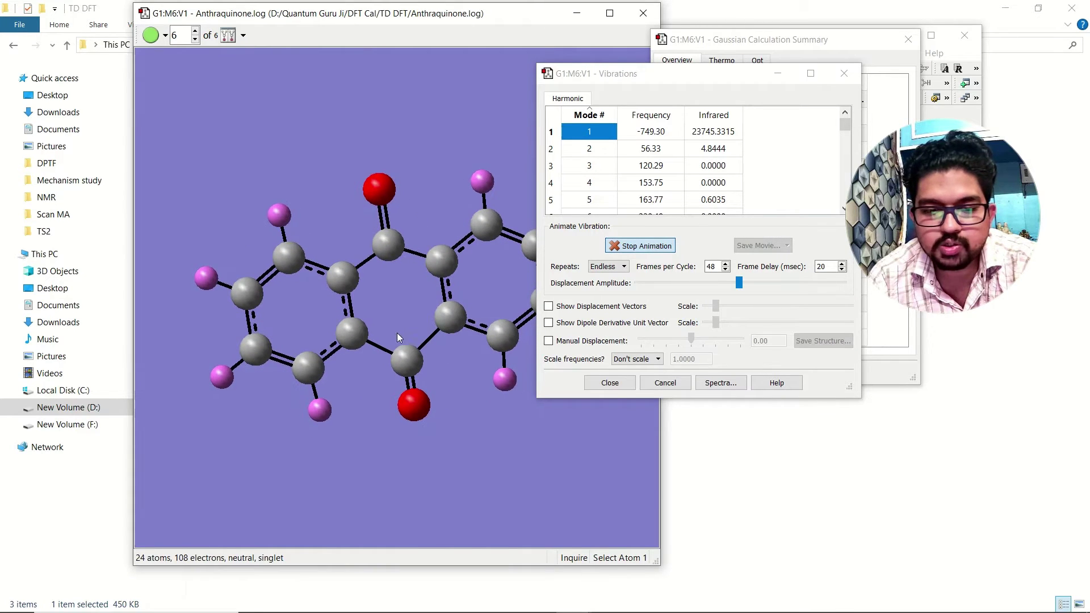
click(646, 246)
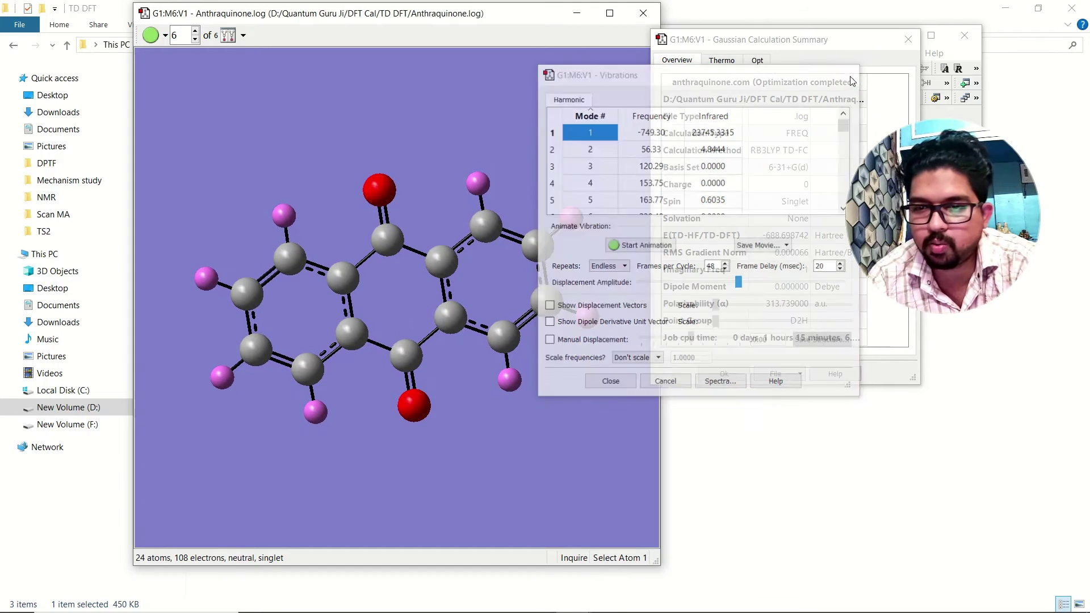
- Close the calculation summary and open the UV-Vis results for the excited states
click(908, 39)
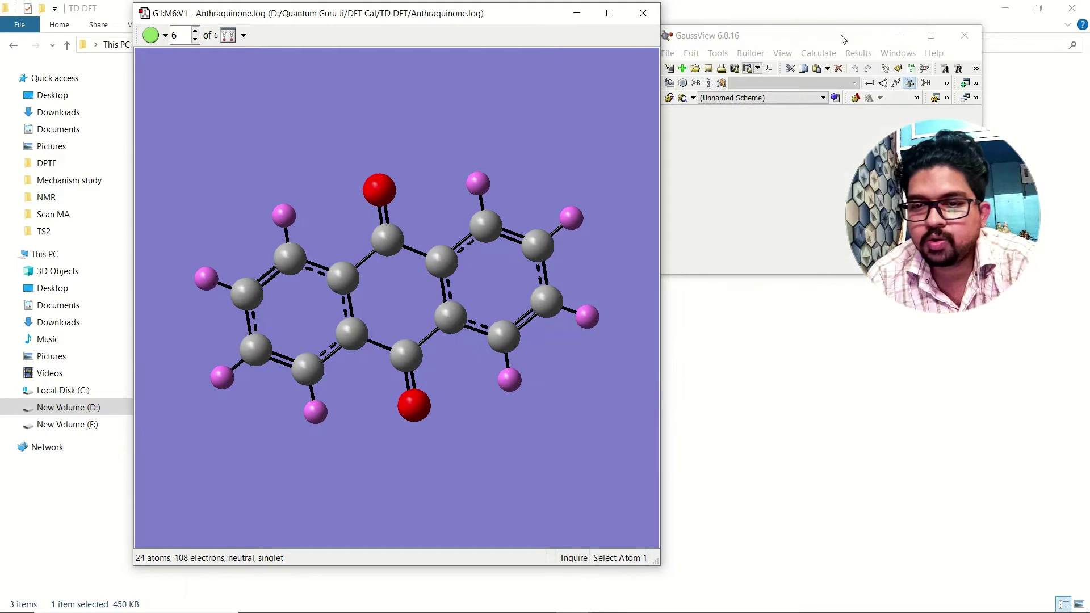
right_click(499, 132)
mouse_move(539, 224)
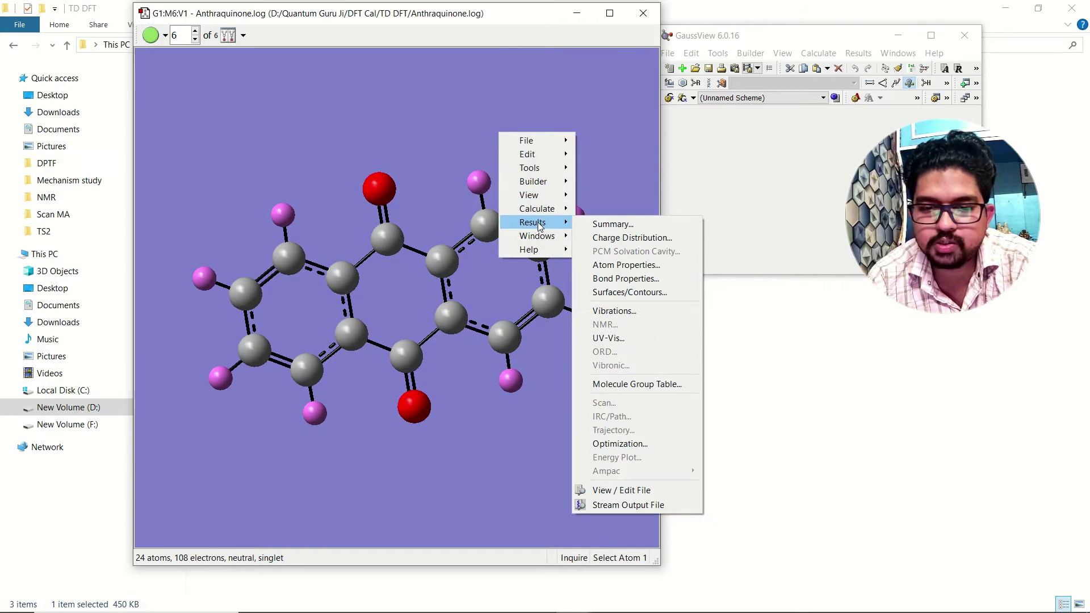
click(640, 340)
- Resize and reposition the Electronic Spectra window so both the UV-Vis and ECD plots are visible
drag(783, 193, 366, 85)
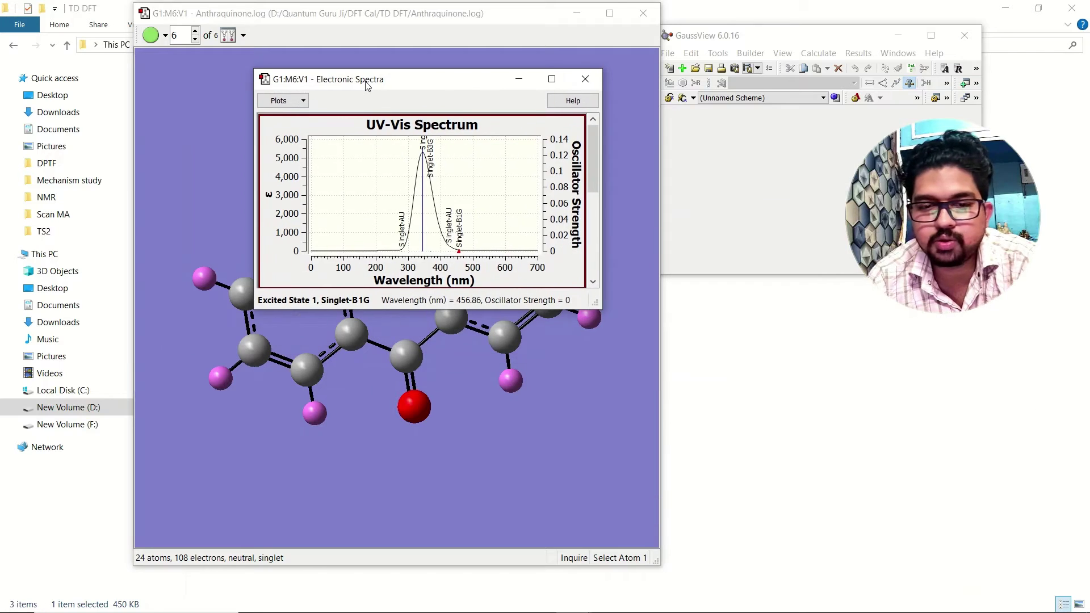
click(551, 81)
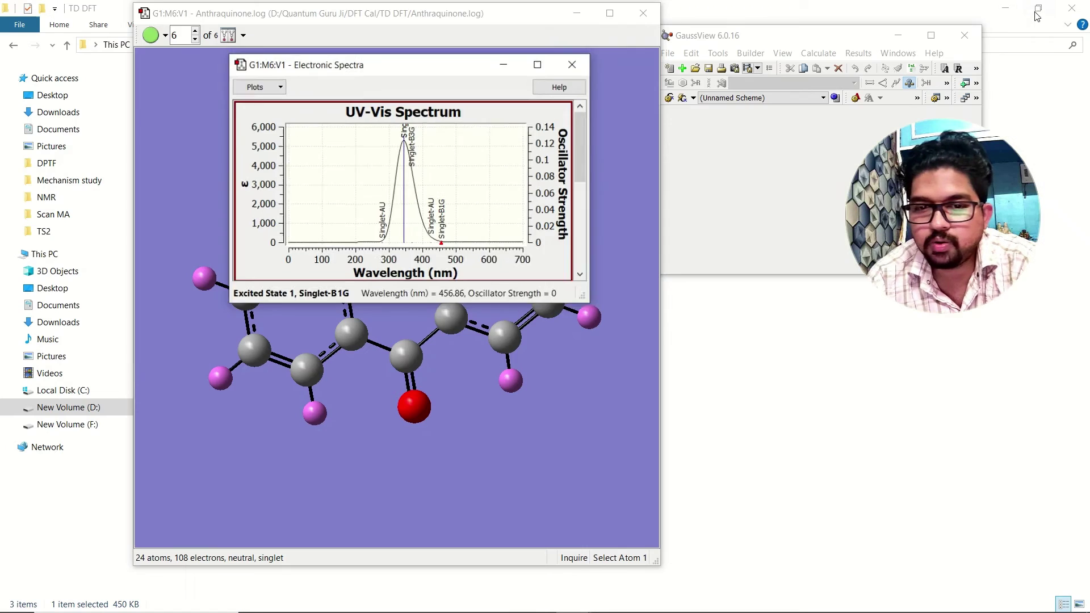
click(1039, 8)
drag(392, 83, 251, 68)
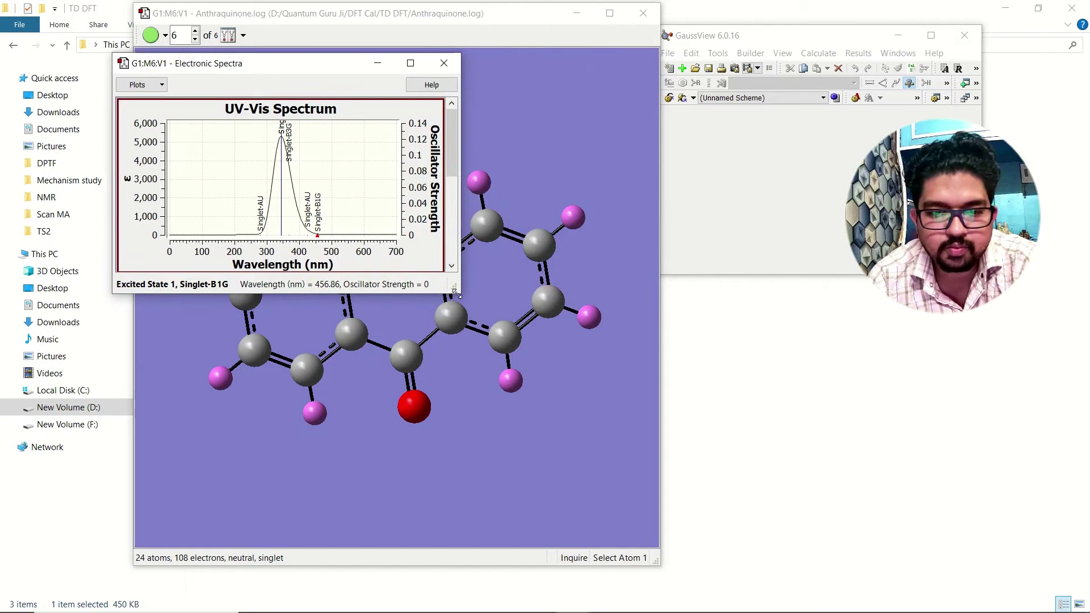
drag(455, 288, 768, 482)
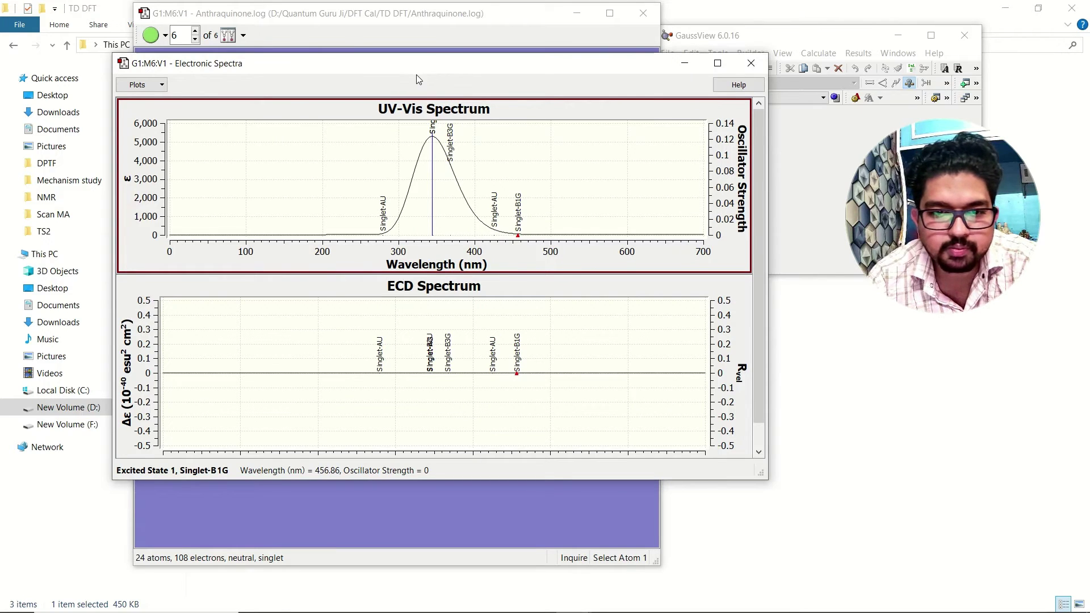
drag(418, 57, 457, 77)
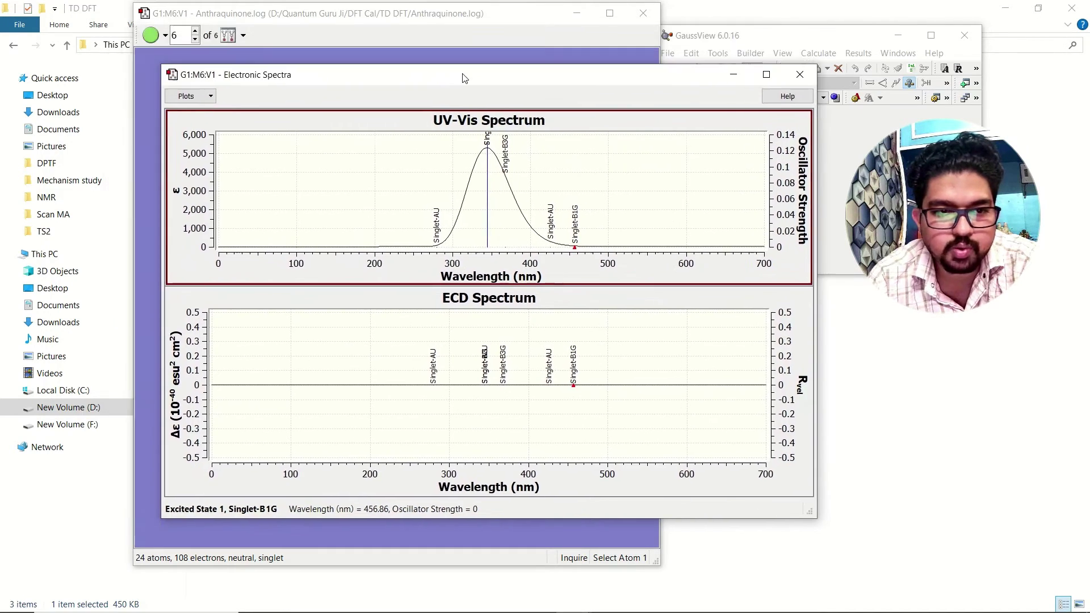
- In the UV-Vis plot properties, set the curve line width to 3 on the Appearance settings and apply it
right_click(255, 168)
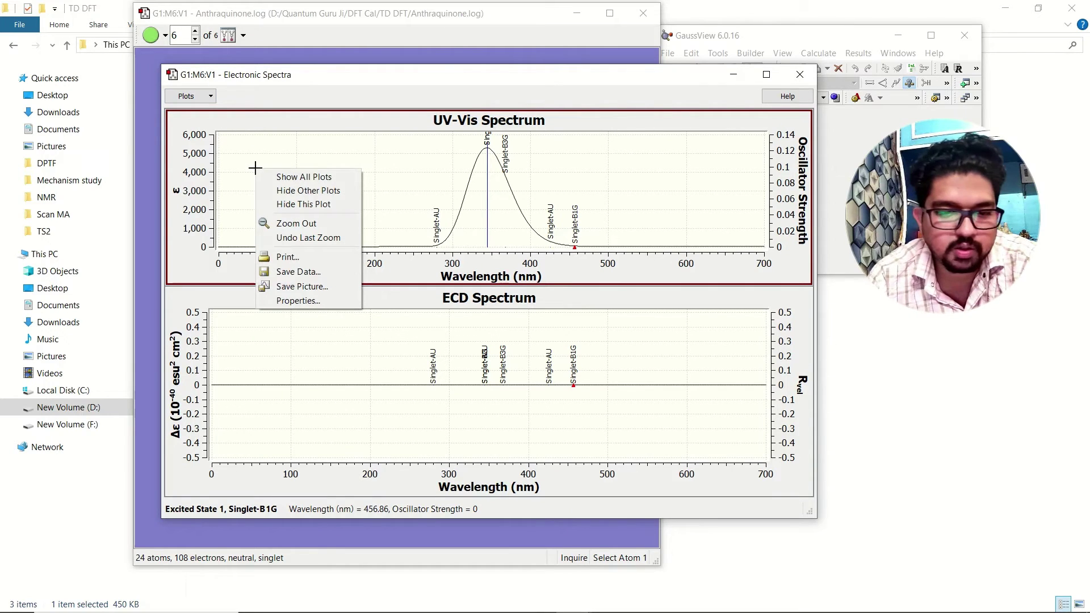
click(297, 301)
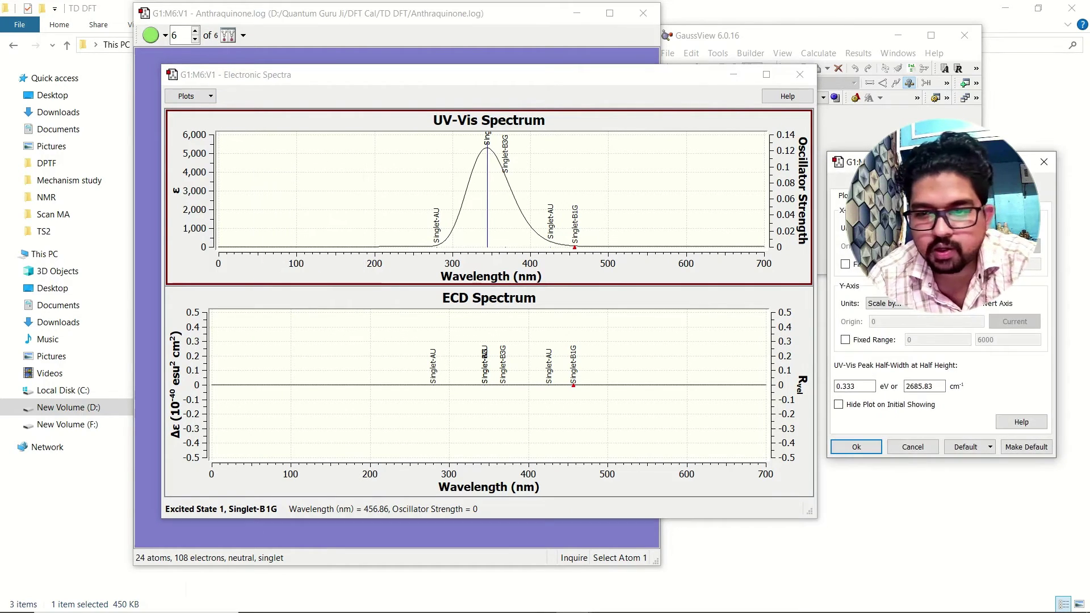
drag(846, 165, 102, 114)
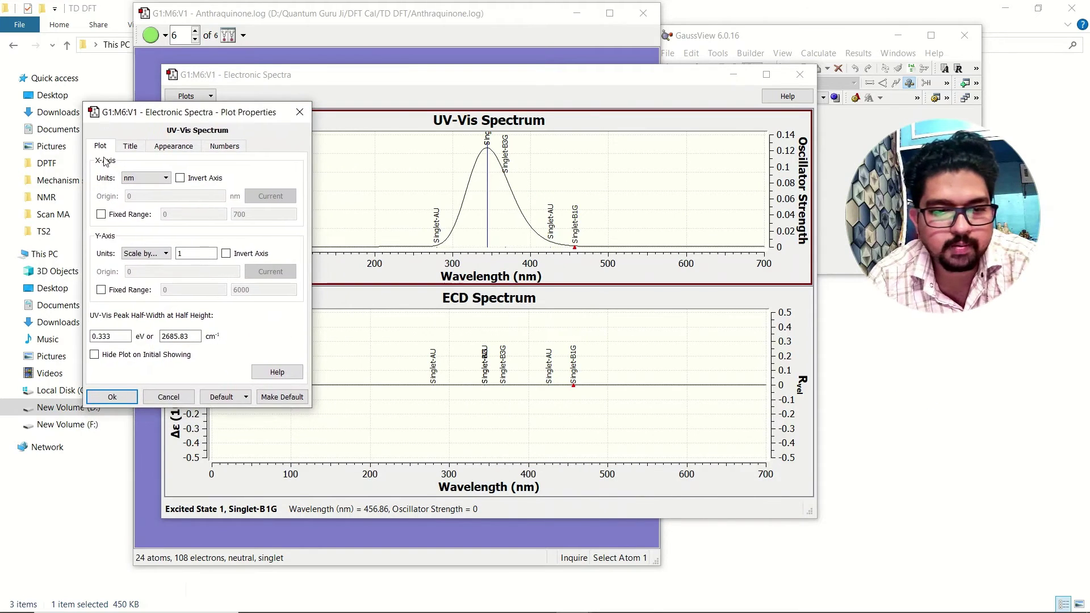
click(227, 150)
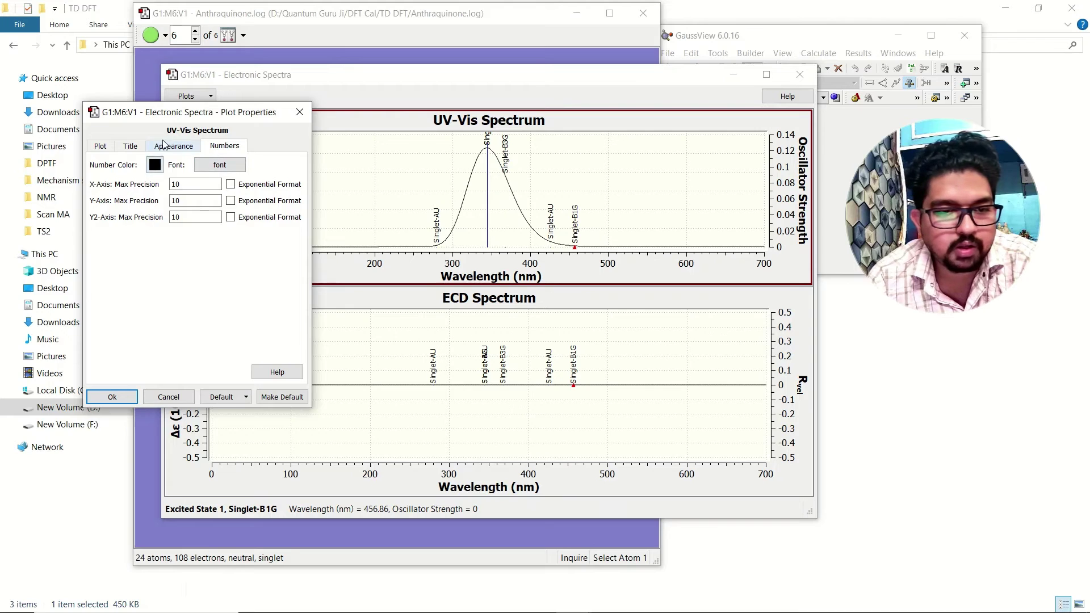
click(130, 146)
click(181, 147)
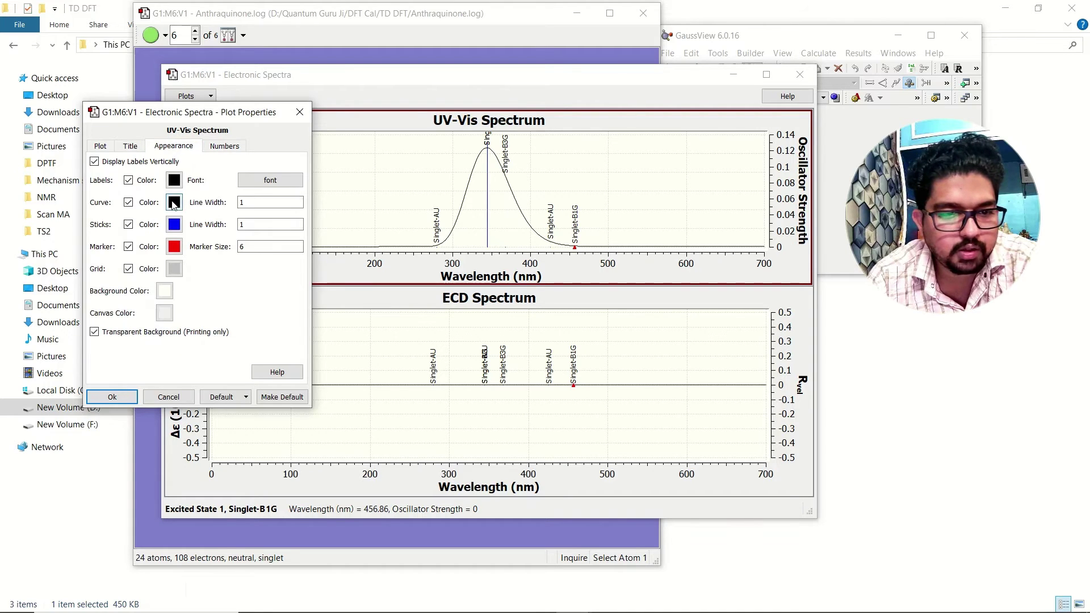
key(Tab)
text(3)
click(250, 225)
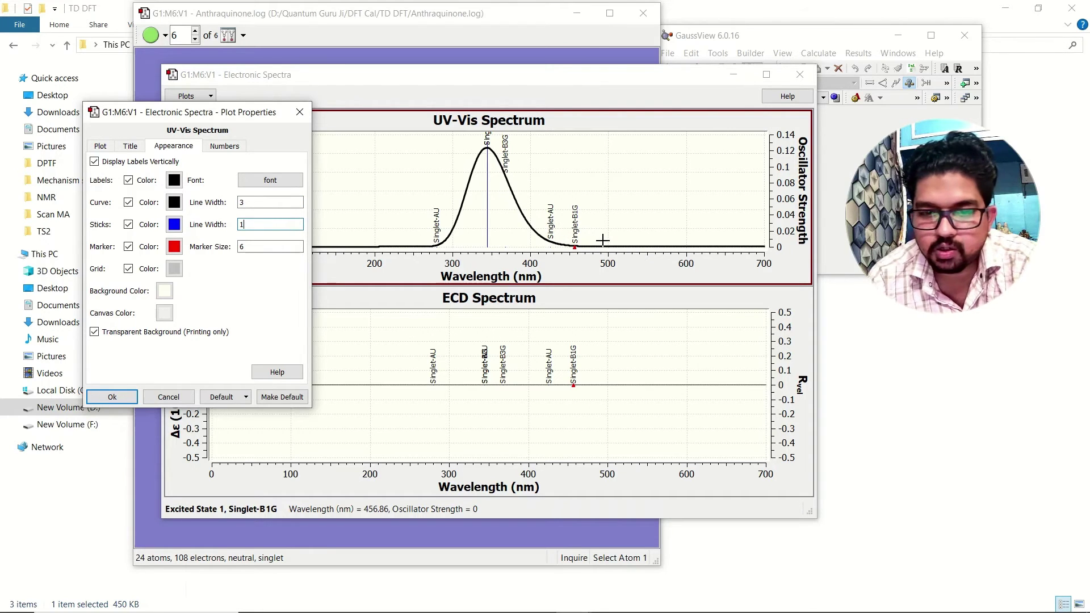
drag(222, 115, 98, 104)
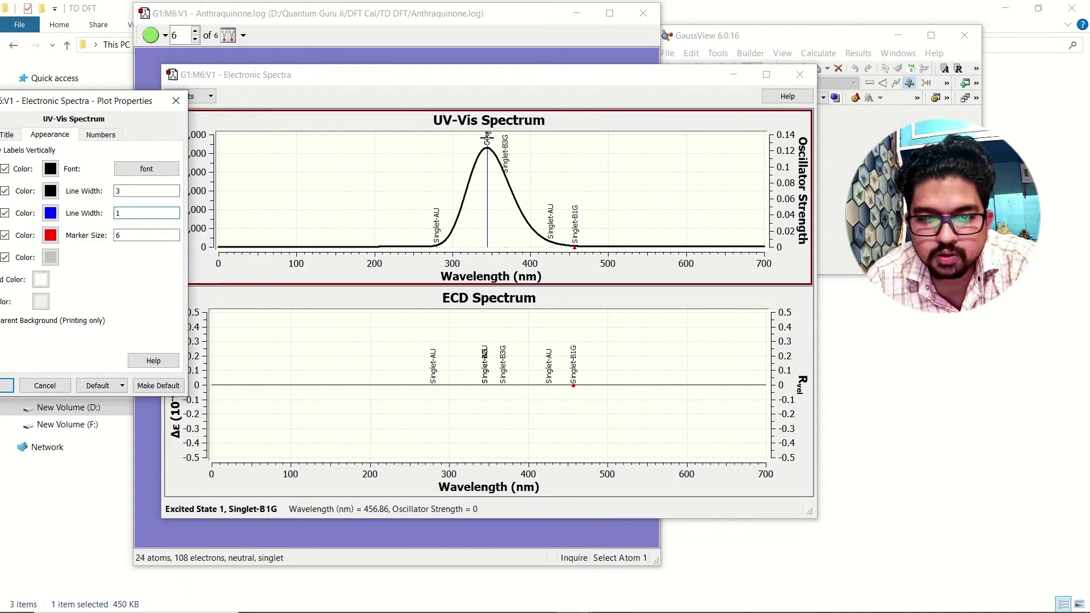
- Maximize the Electronic Spectra window, restore it to a smaller size, and bring Plot Properties fully into view
click(766, 75)
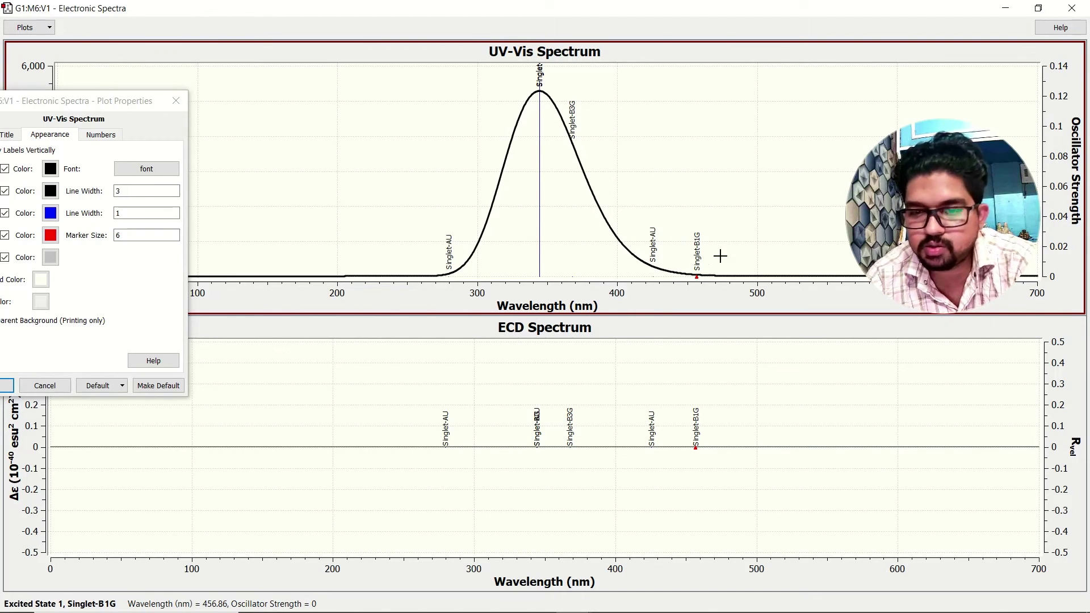
click(1042, 13)
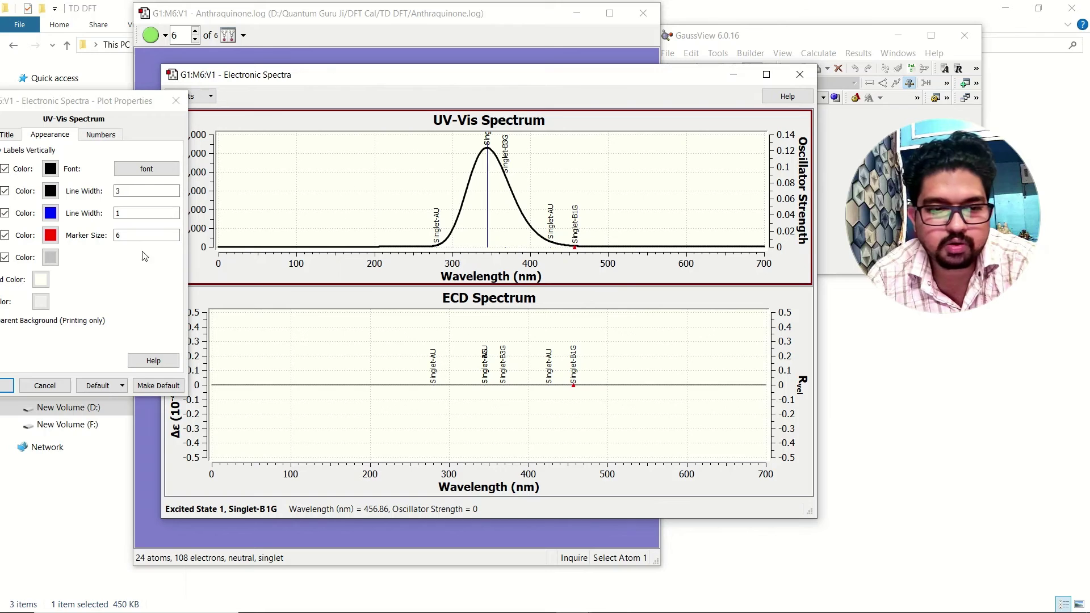
drag(97, 101, 189, 103)
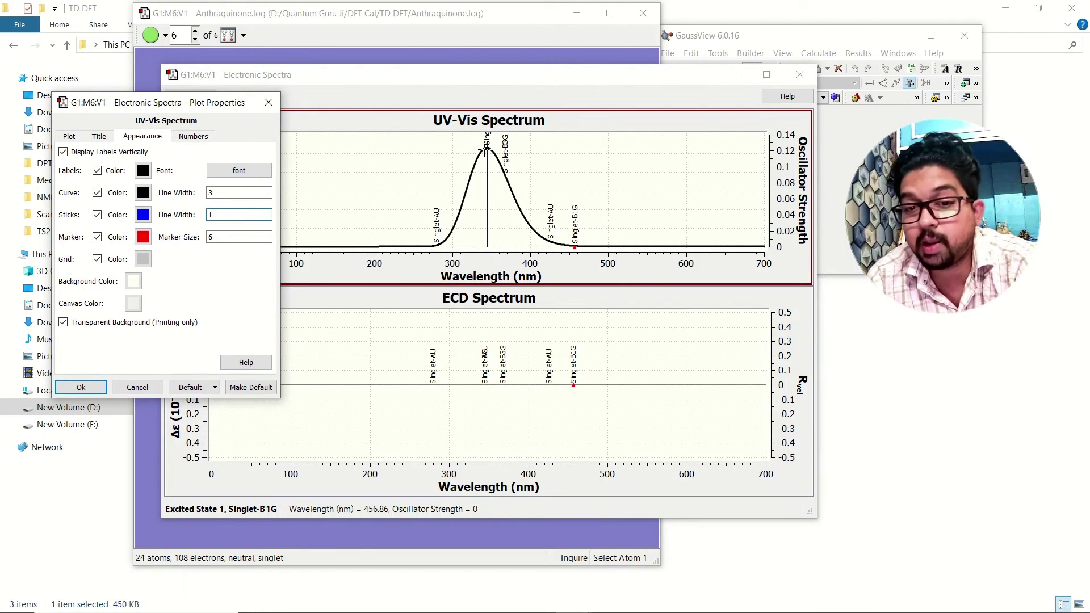
- Reposition the spectra window beside Plot Properties, slightly right and up over the molecule window
drag(542, 76, 610, 71)
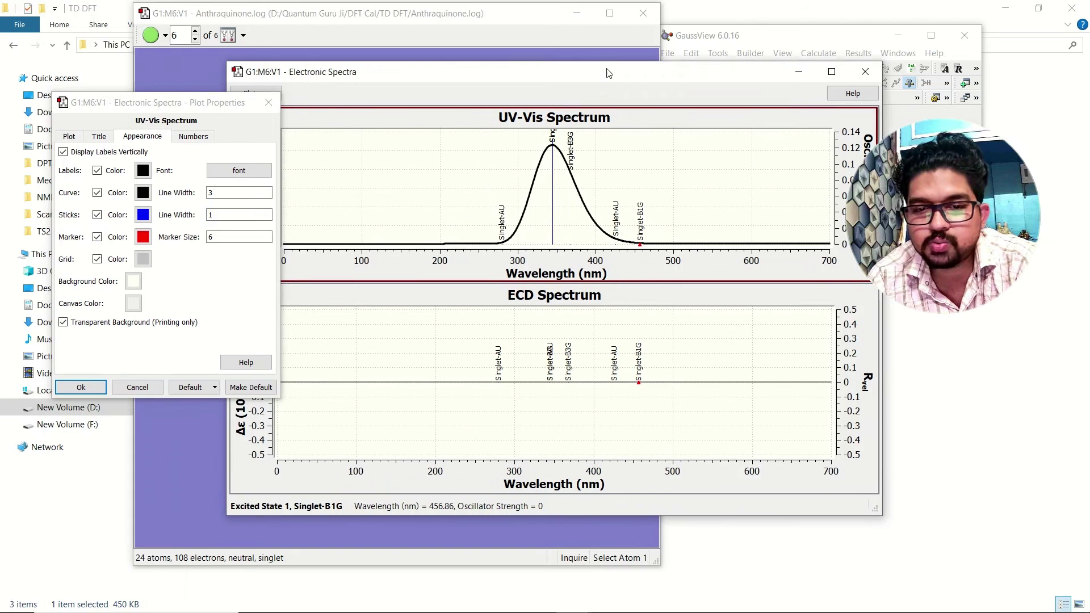
drag(522, 77, 582, 67)
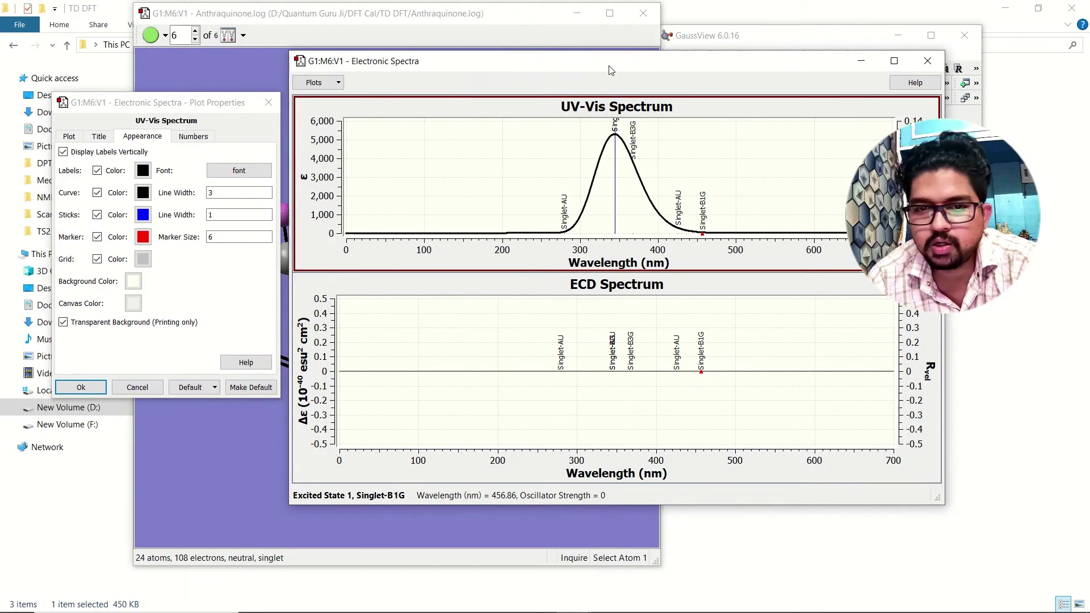
drag(597, 60, 443, 57)
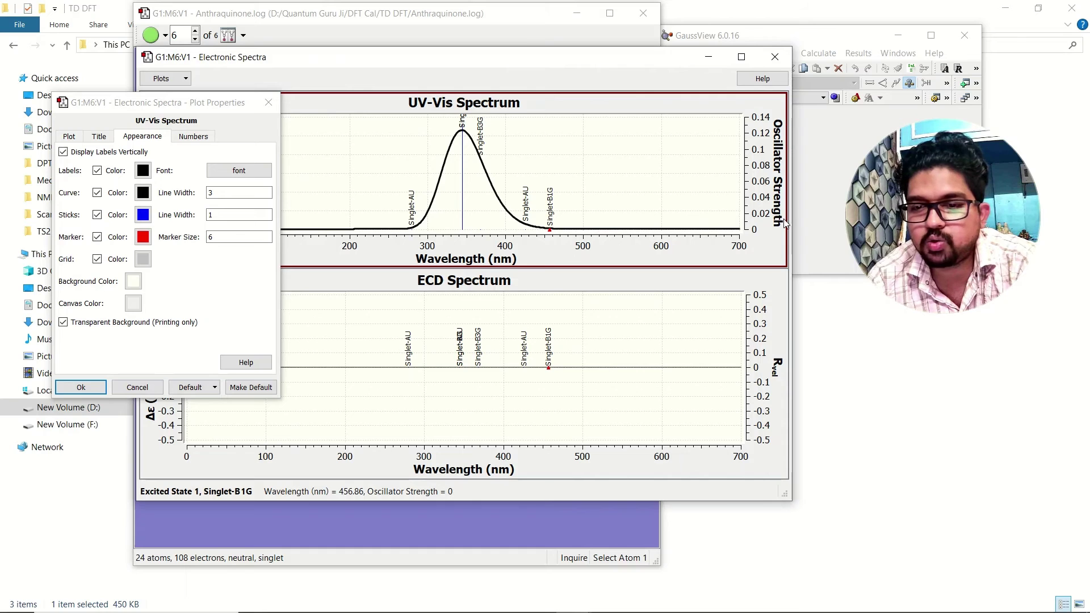
drag(545, 67, 632, 56)
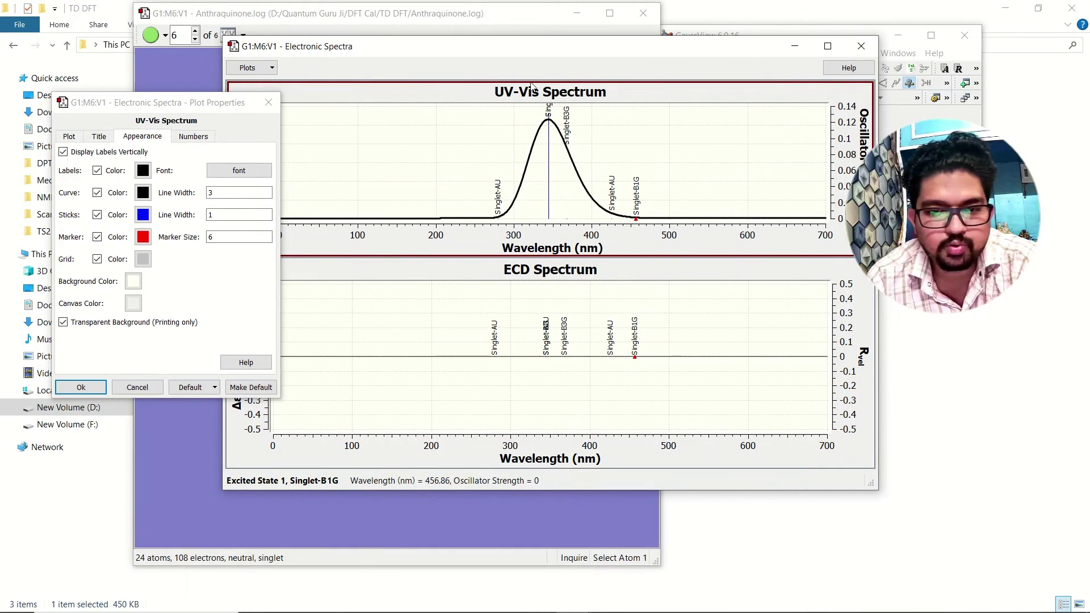
- Turn off Sticks so the blue stick line under the 345 nm peak disappears
click(97, 215)
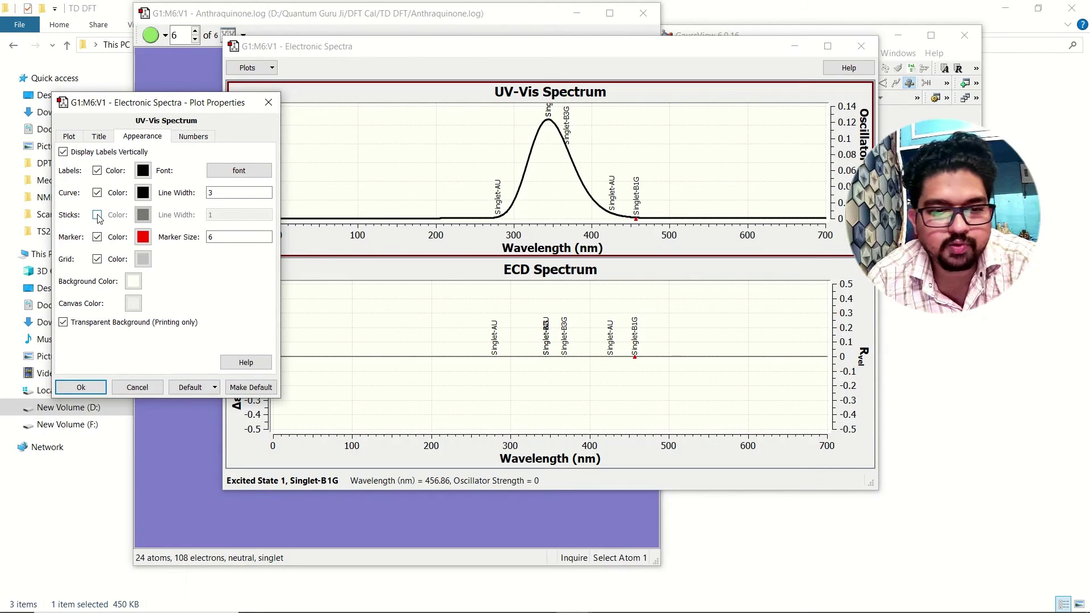